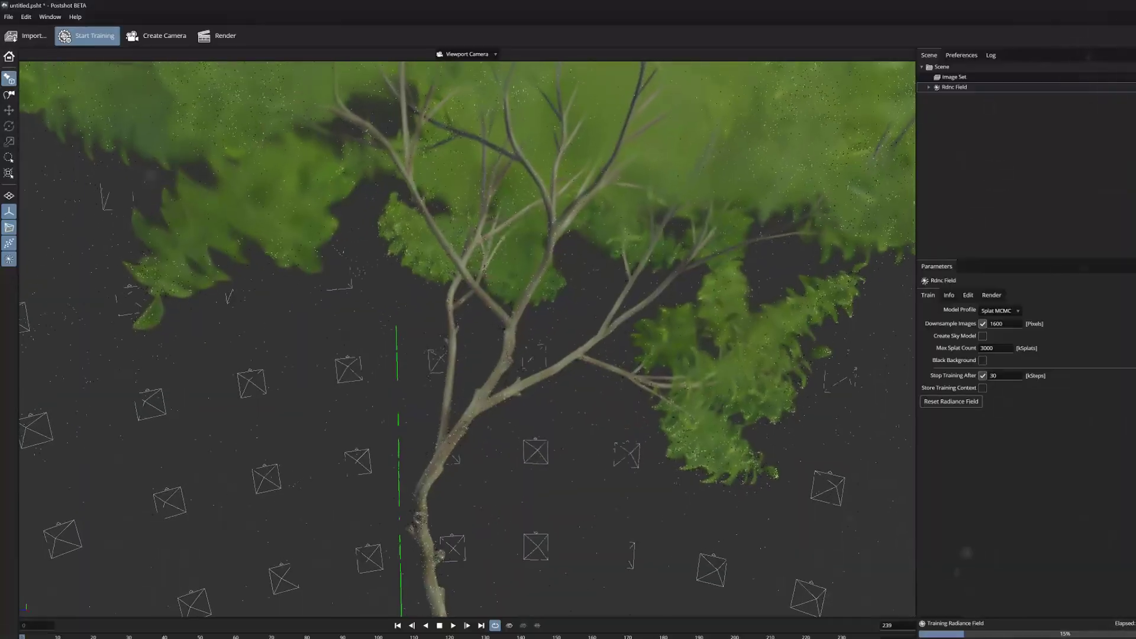
pyautogui.moveTo(629, 129); pyautogui.dragTo(583, 230, button='middle')
pyautogui.moveTo(582, 230); pyautogui.dragTo(642, 195)
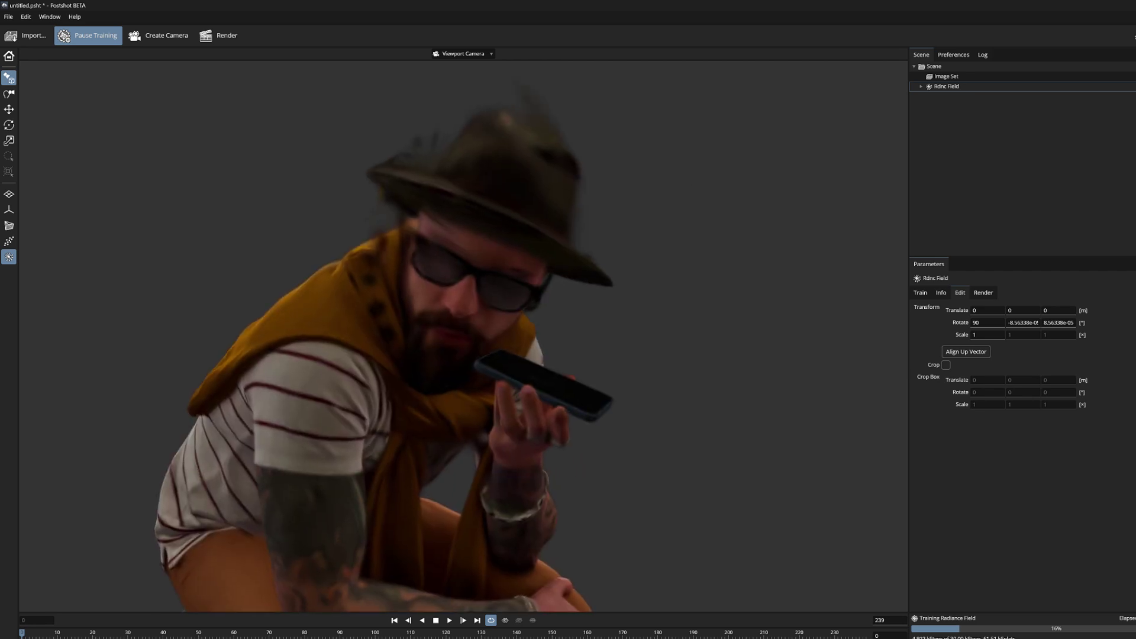
pyautogui.moveTo(658, 113); pyautogui.dragTo(664, 156, button='middle')
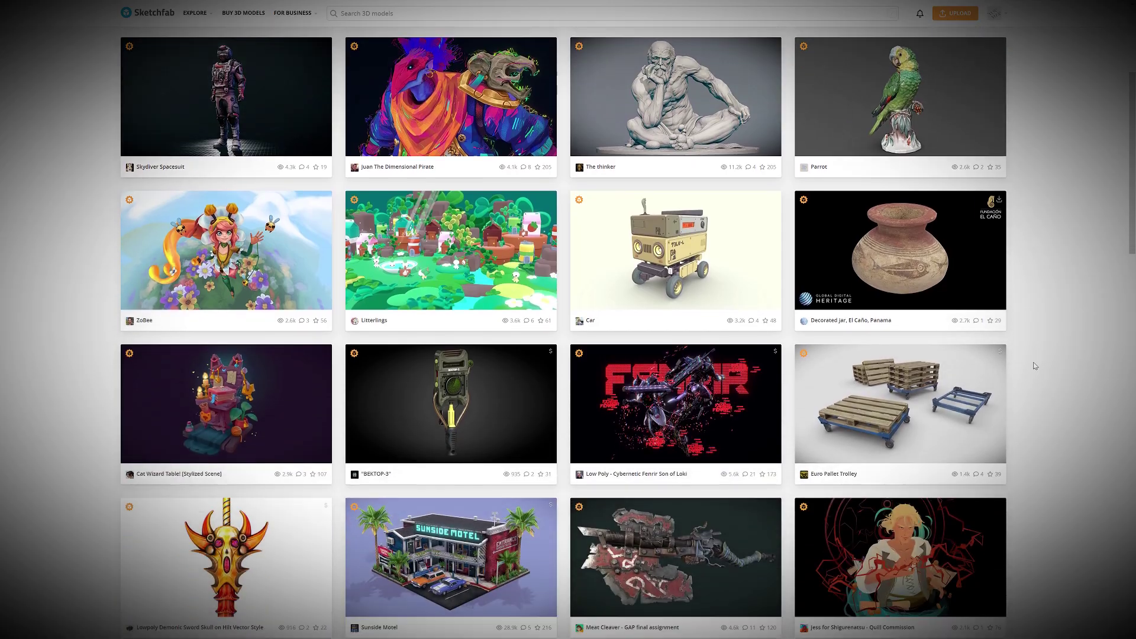
pyautogui.scroll(-3, 1036, 367)
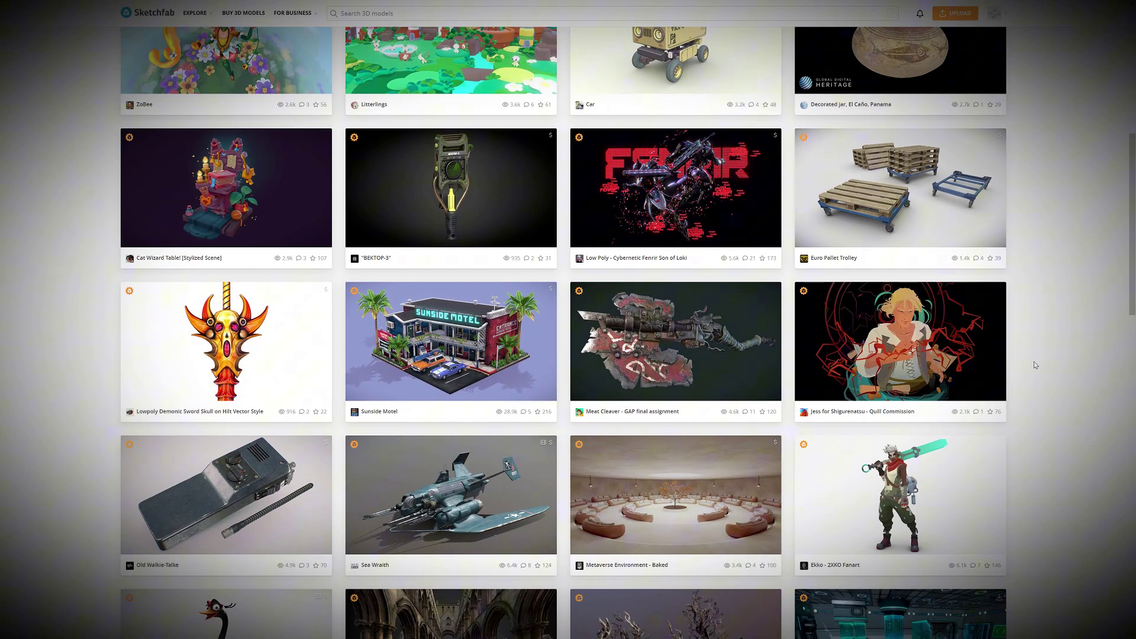
pyautogui.scroll(-6, 1035, 365)
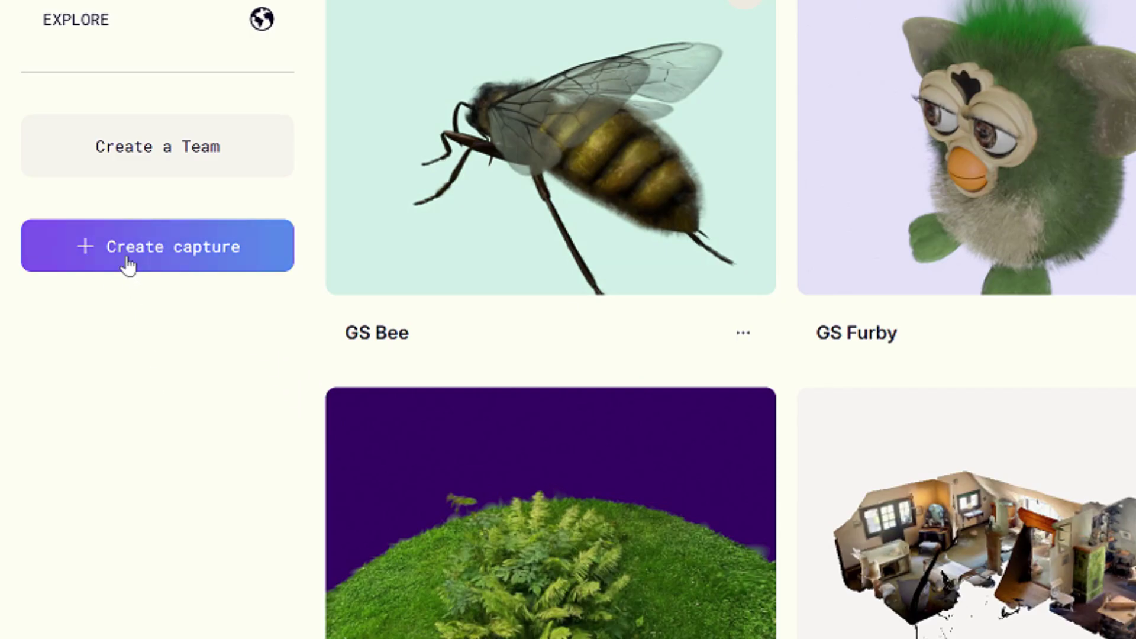
# Step: Start a new Polycam capture for uploading an existing 3D model or Gaussian Splat
pyautogui.click(129, 264)
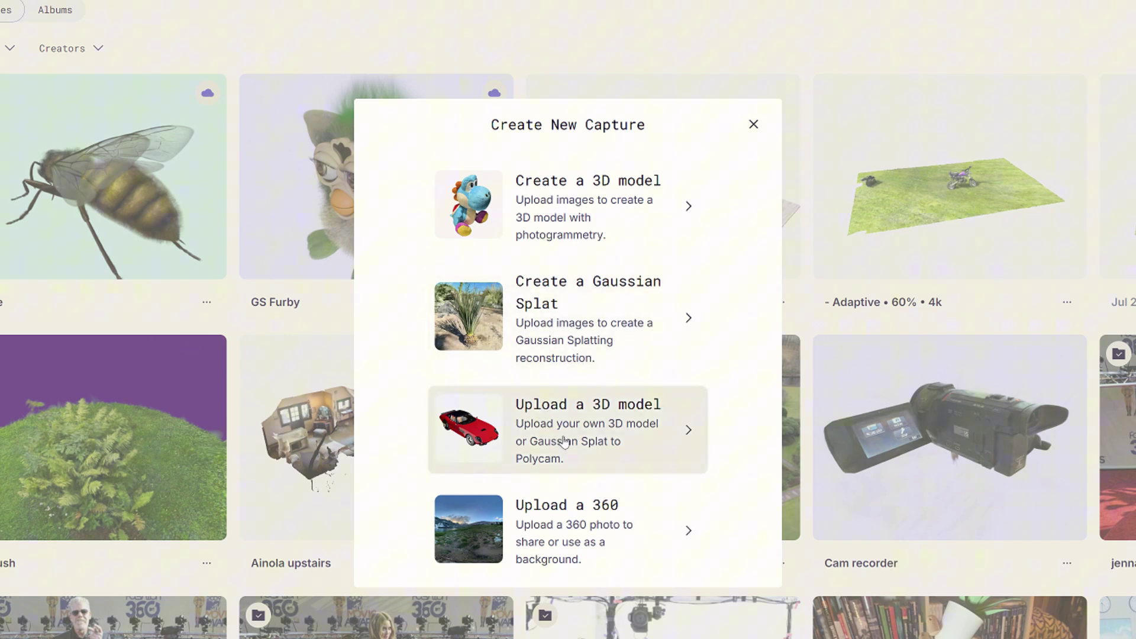
pyautogui.click(651, 453)
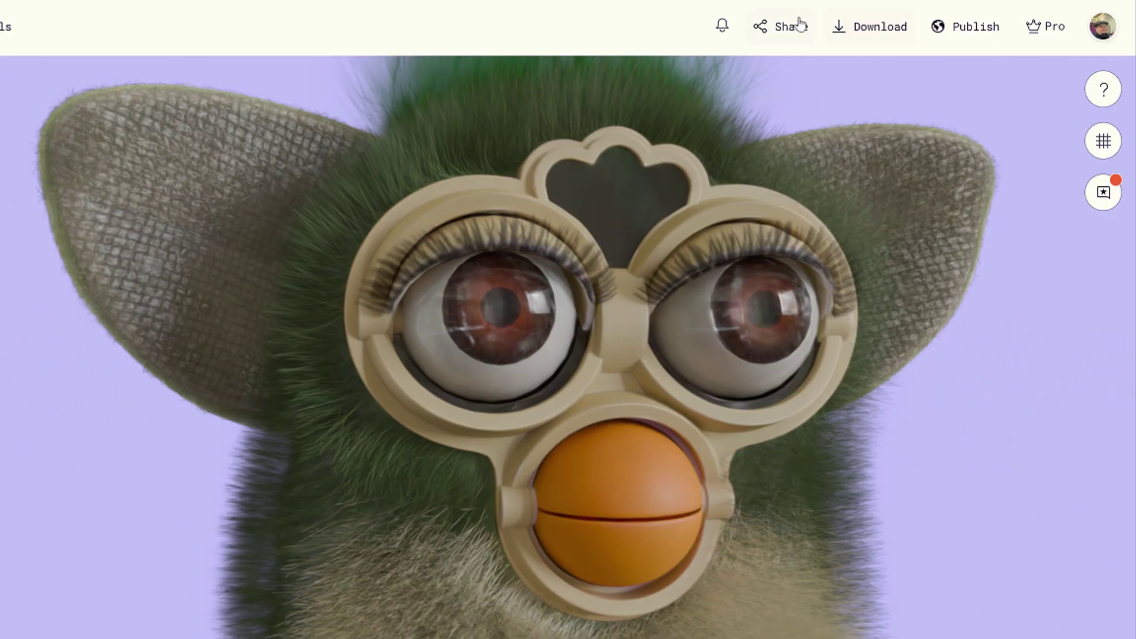
# Step: Browse the Dekogon Studios environments on Fab and view the images and description of Ancient Mountain Temple (Nanite)
pyautogui.click(799, 25)
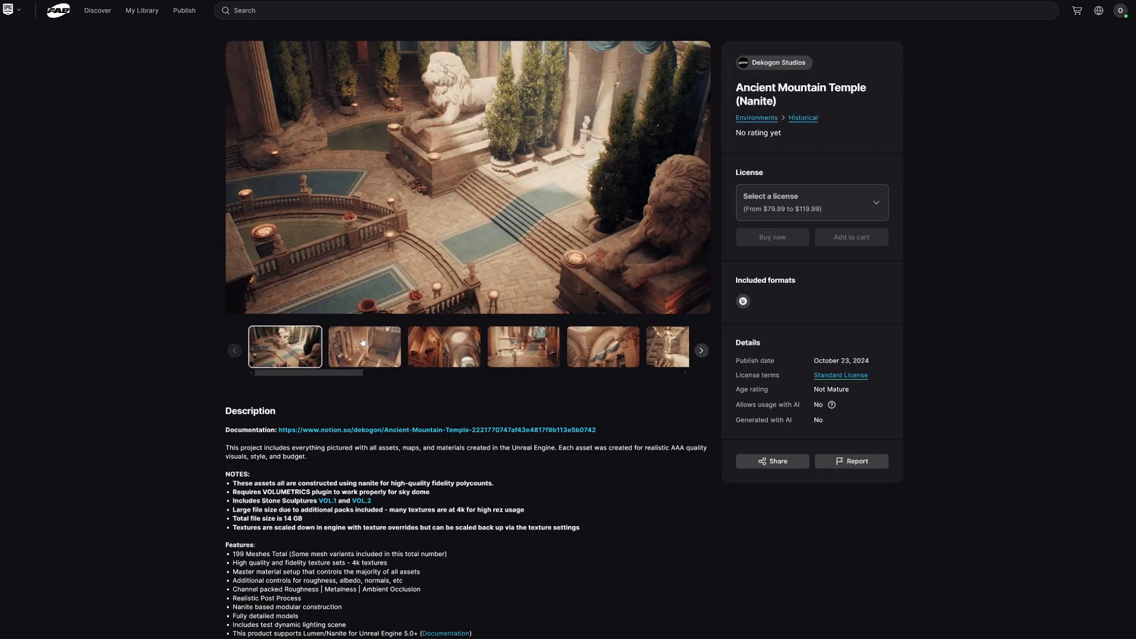
pyautogui.click(355, 342)
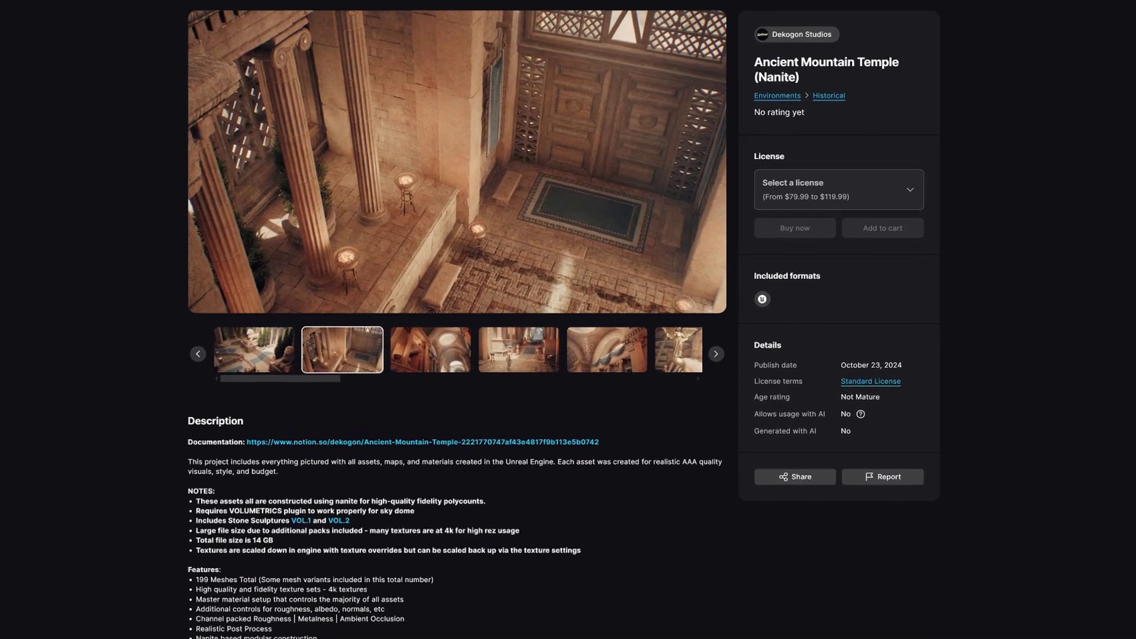
pyautogui.click(439, 348)
pyautogui.click(840, 18)
pyautogui.scroll(-5, 902, 289)
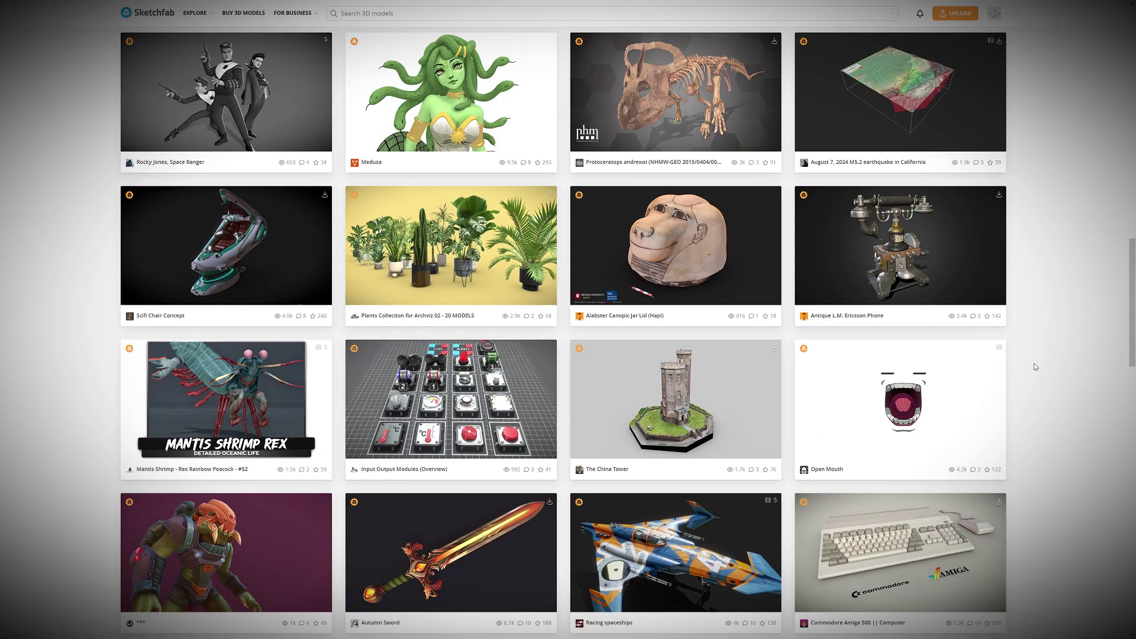
# Step: Browse the Sketchfab gallery and examine several models in the 3D viewer, including the Abandoned Wooden Shacks with Trees scene
pyautogui.scroll(-10, 1035, 369)
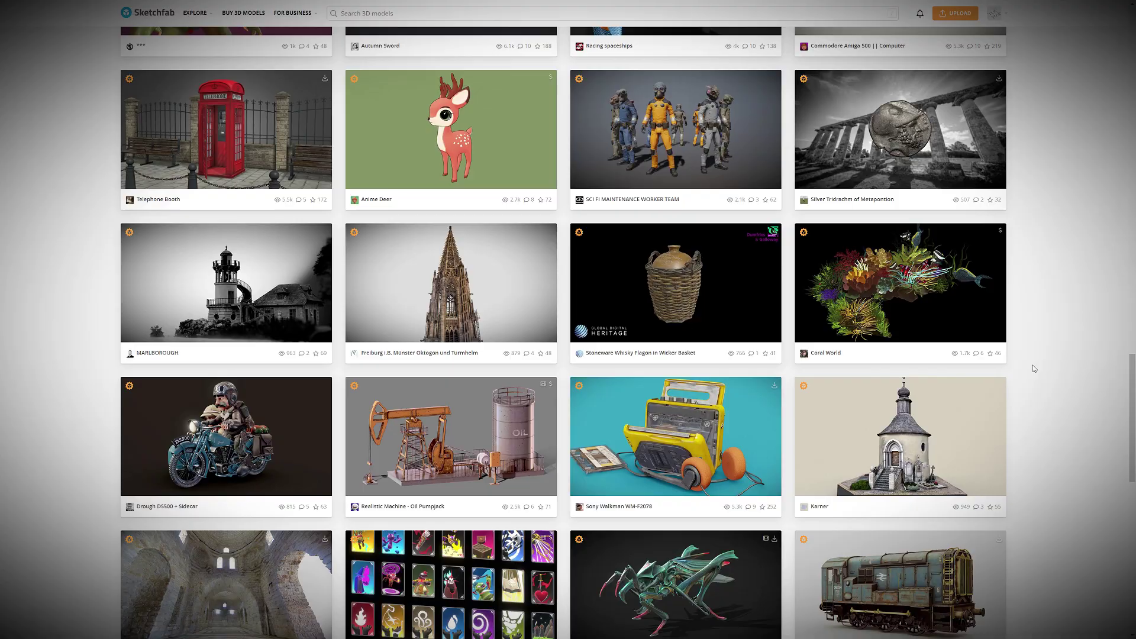
pyautogui.scroll(-2, 1034, 369)
pyautogui.click(651, 363)
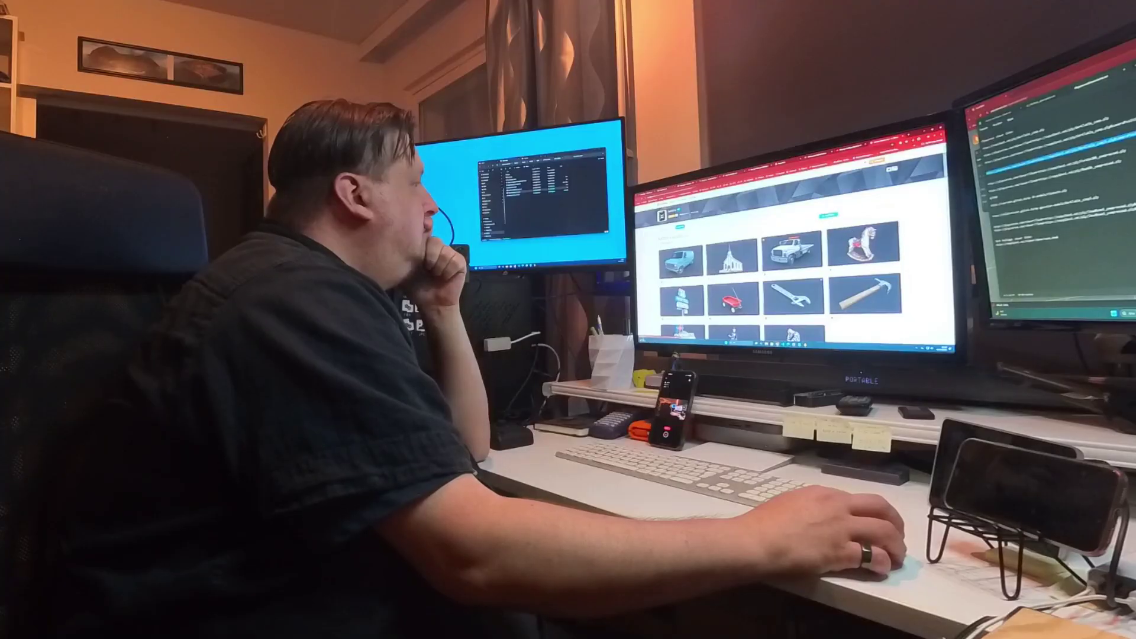
pyautogui.click(864, 242)
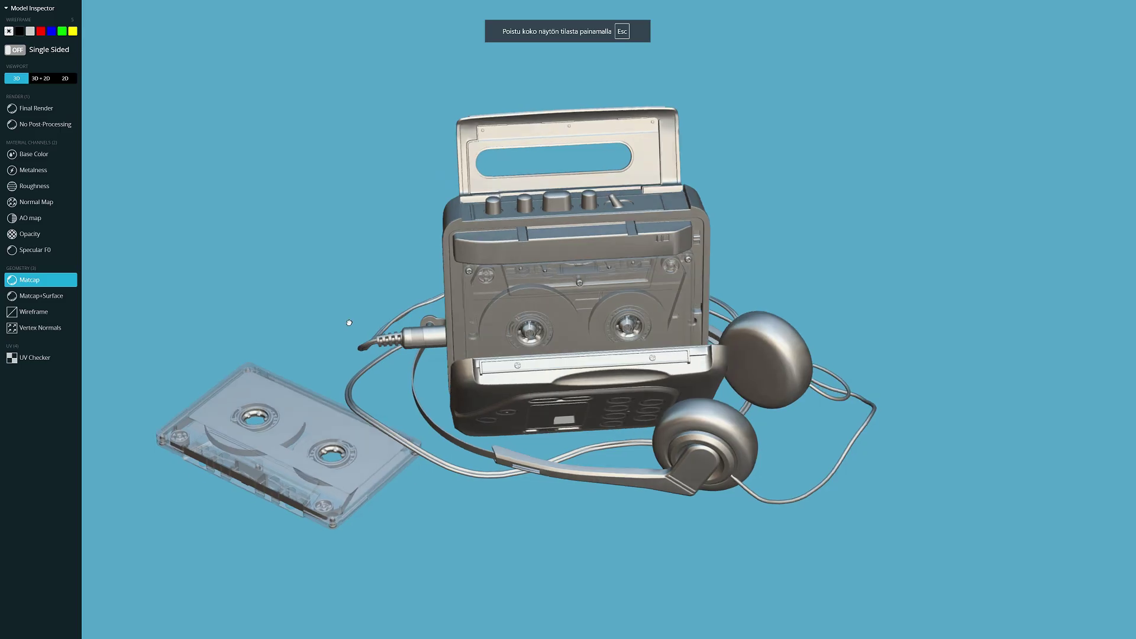
pyautogui.moveTo(349, 322)
pyautogui.mouseDown()
pyautogui.moveTo(307, 304)
pyautogui.moveTo(370, 293)
pyautogui.moveTo(350, 306)
pyautogui.mouseUp()
pyautogui.click(36, 108)
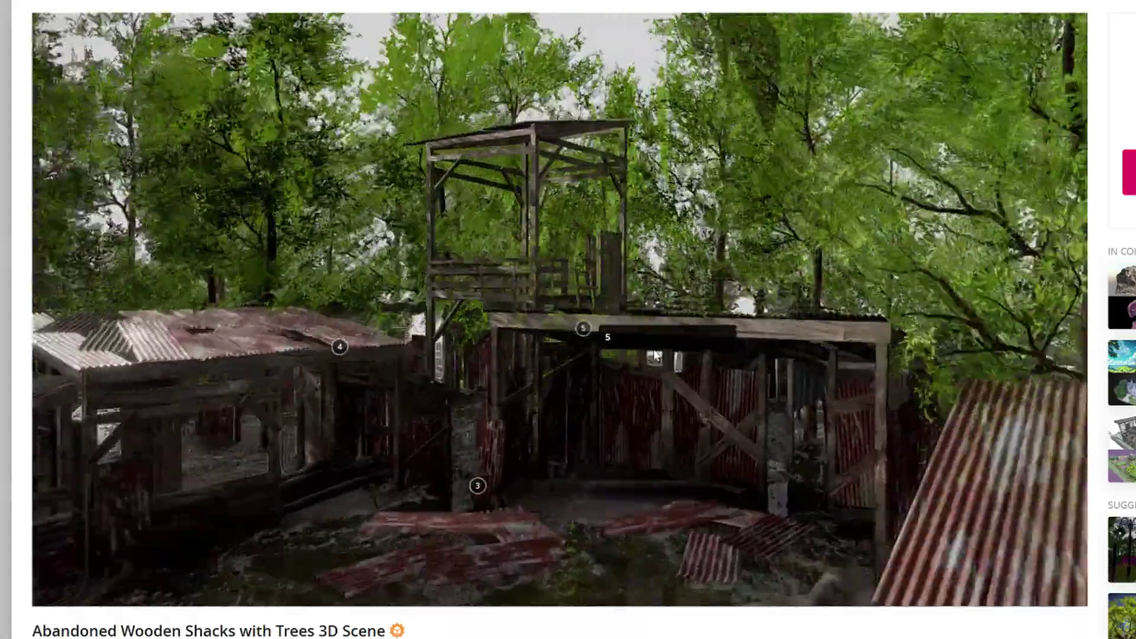
pyautogui.moveTo(655, 355)
pyautogui.mouseDown()
pyautogui.moveTo(723, 464)
pyautogui.moveTo(820, 479)
pyautogui.moveTo(838, 465)
pyautogui.mouseUp()
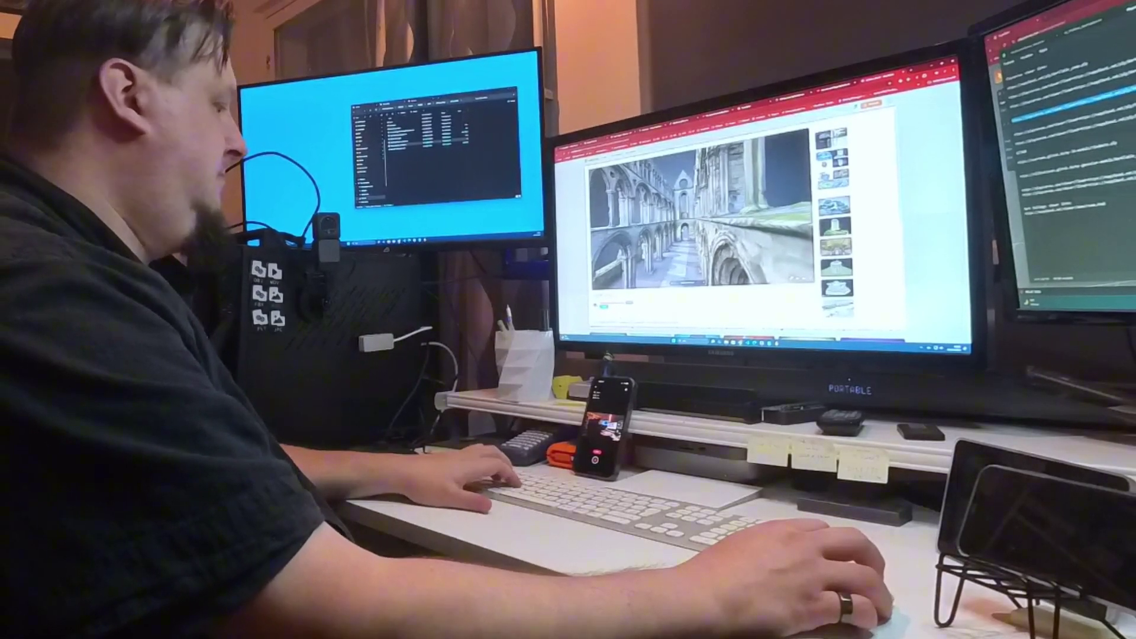
pyautogui.press('Return')
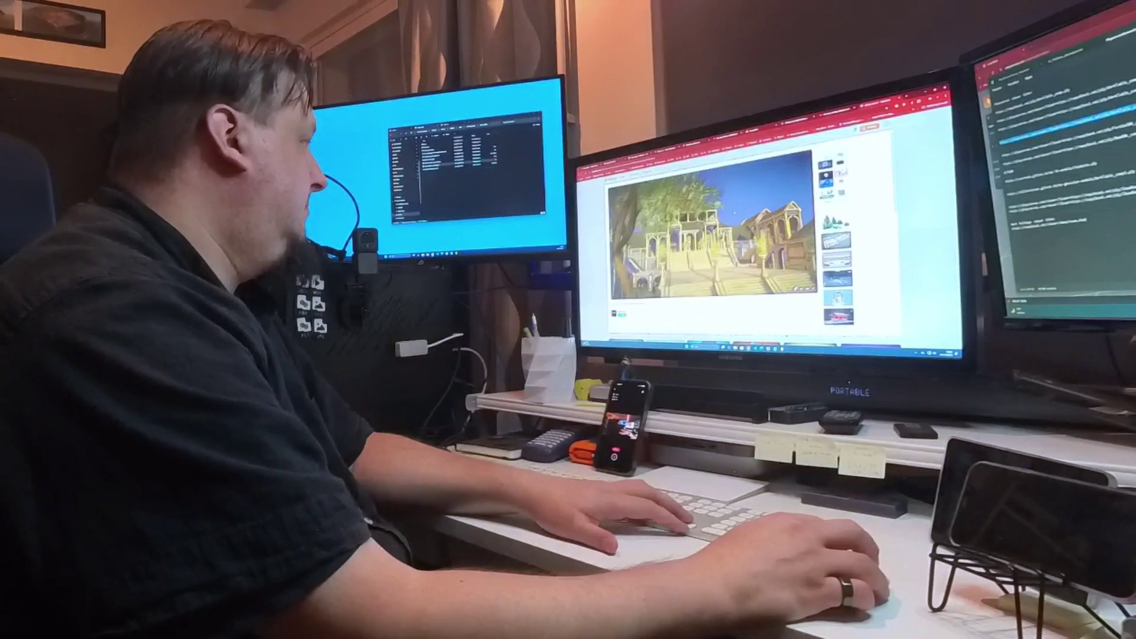
pyautogui.press('f')
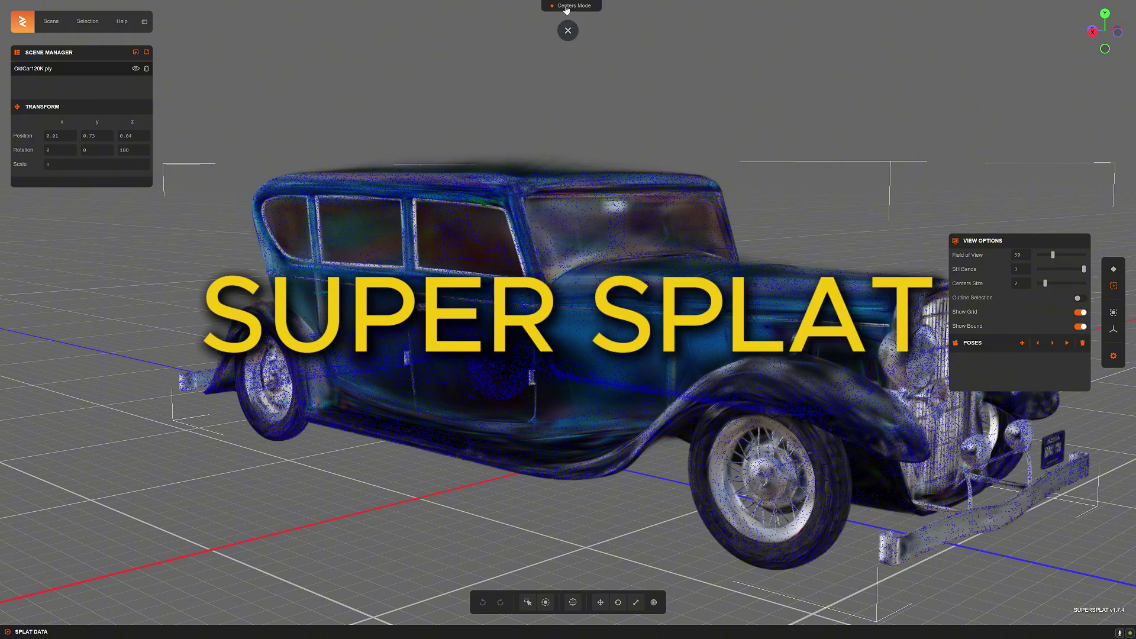
# Step: Set the centers size to 3.7 for the old car splat in SuperSplat and toggle the splat display mode
pyautogui.moveTo(1045, 283); pyautogui.dragTo(1047, 284)
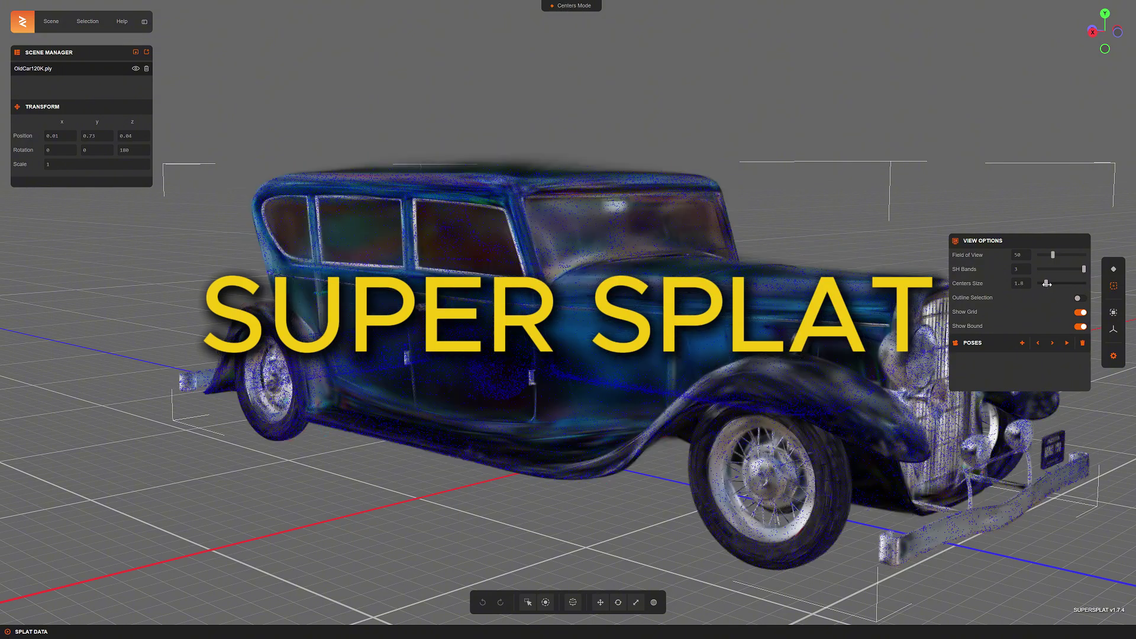
pyautogui.click(559, 3)
pyautogui.moveTo(744, 126); pyautogui.dragTo(629, 130)
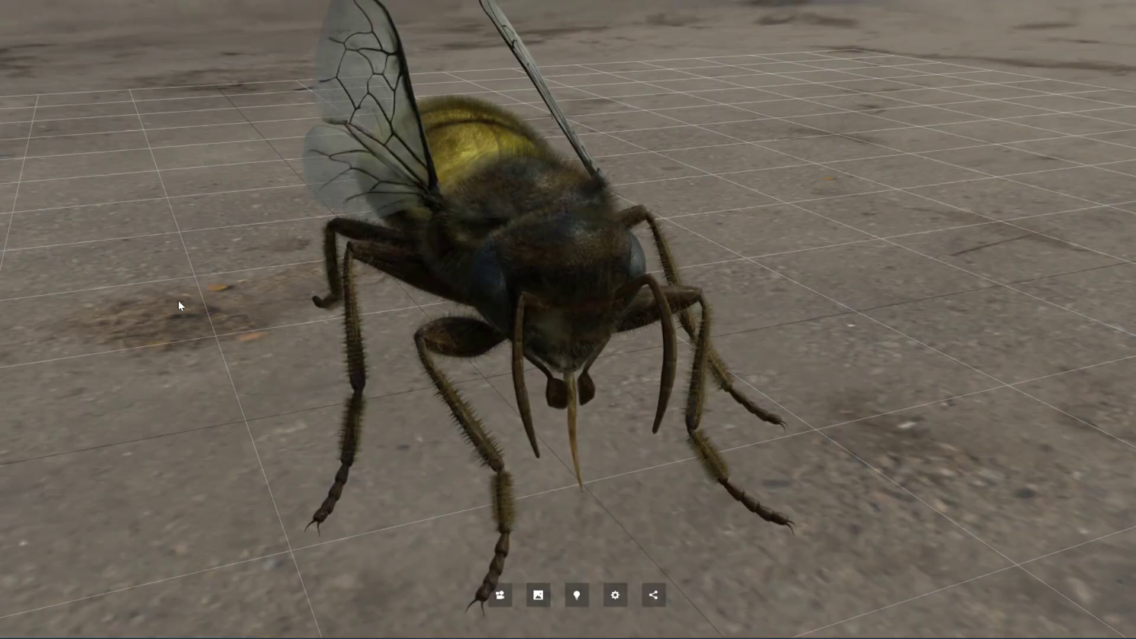
# Step: Examine the bee splat from several angles in the PlayCanvas Model Viewer and open the viewer settings
pyautogui.moveTo(179, 300); pyautogui.dragTo(138, 264)
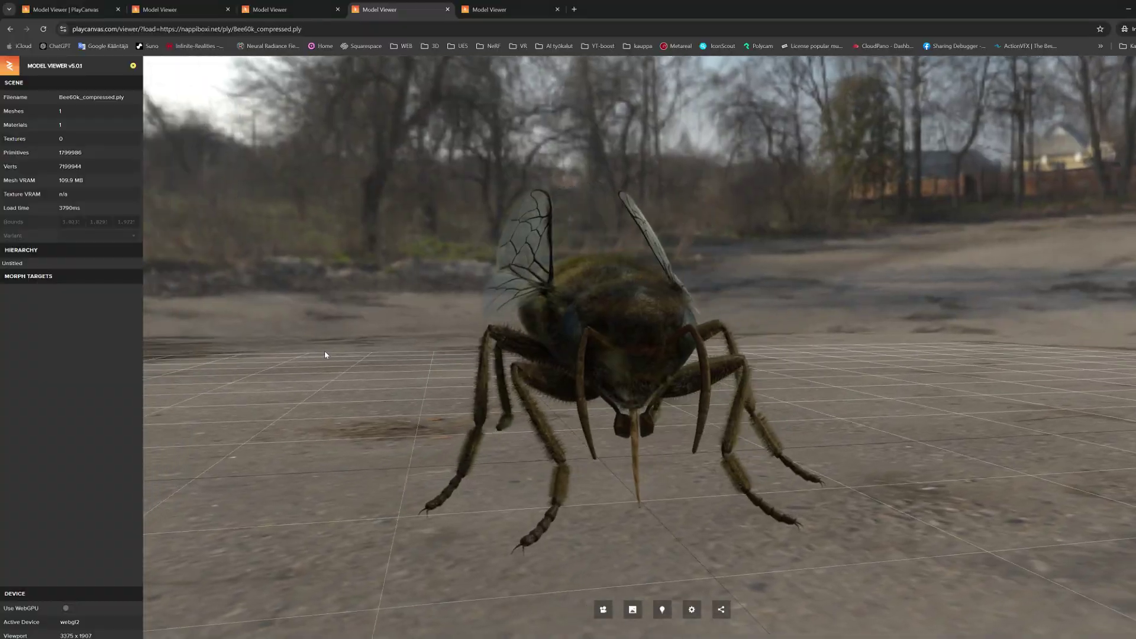
pyautogui.moveTo(325, 355); pyautogui.dragTo(499, 546)
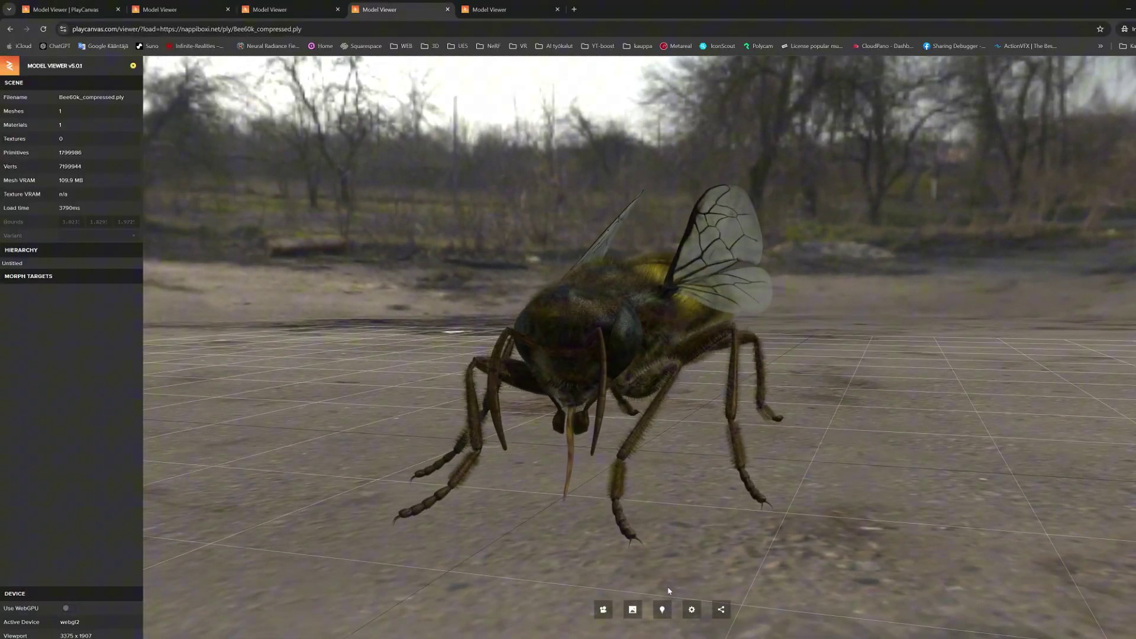
pyautogui.click(693, 611)
pyautogui.scroll(4, 513, 485)
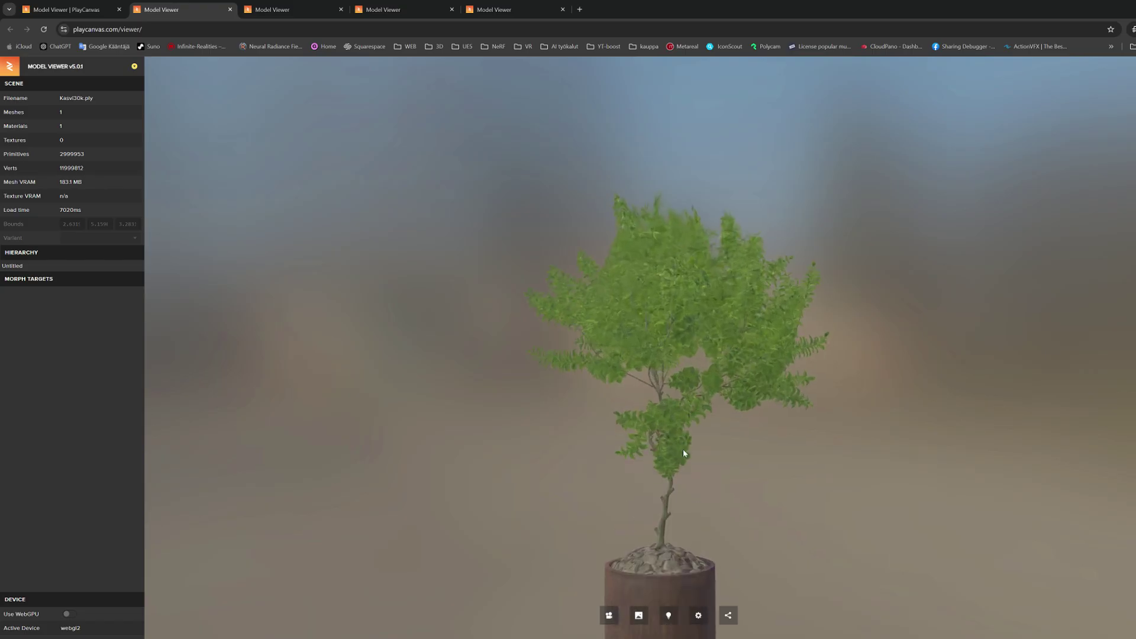
# Step: Examine the potted plant splat from above, below and close up around its trunk
pyautogui.moveTo(683, 450); pyautogui.dragTo(683, 492)
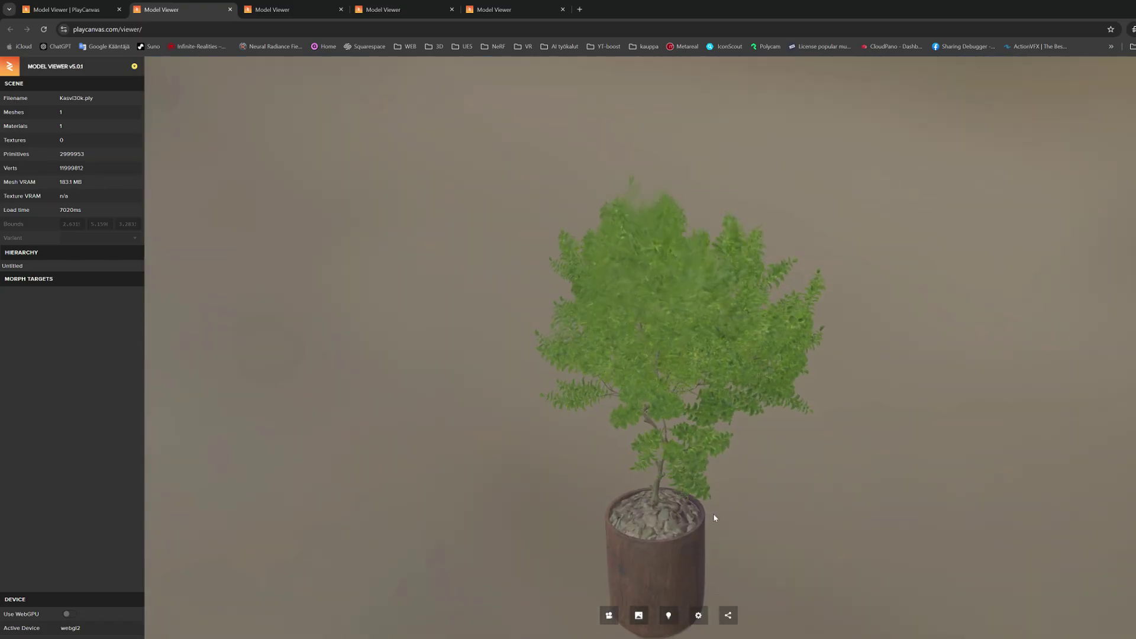
pyautogui.moveTo(717, 519); pyautogui.dragTo(1049, 536)
pyautogui.scroll(5, 685, 363)
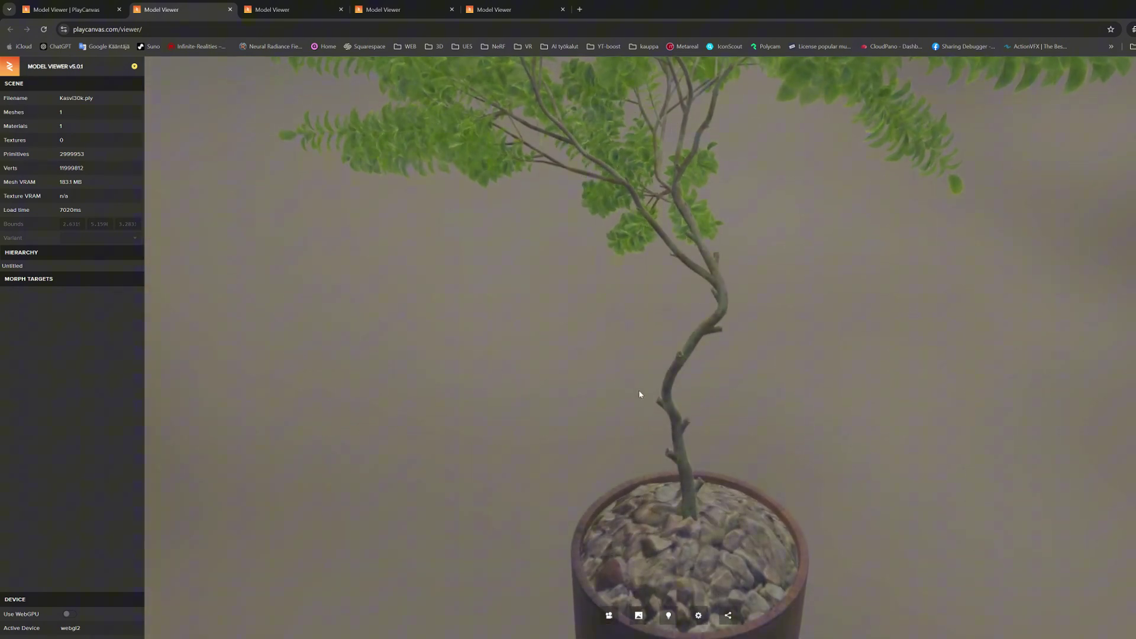
pyautogui.moveTo(638, 410); pyautogui.dragTo(693, 447)
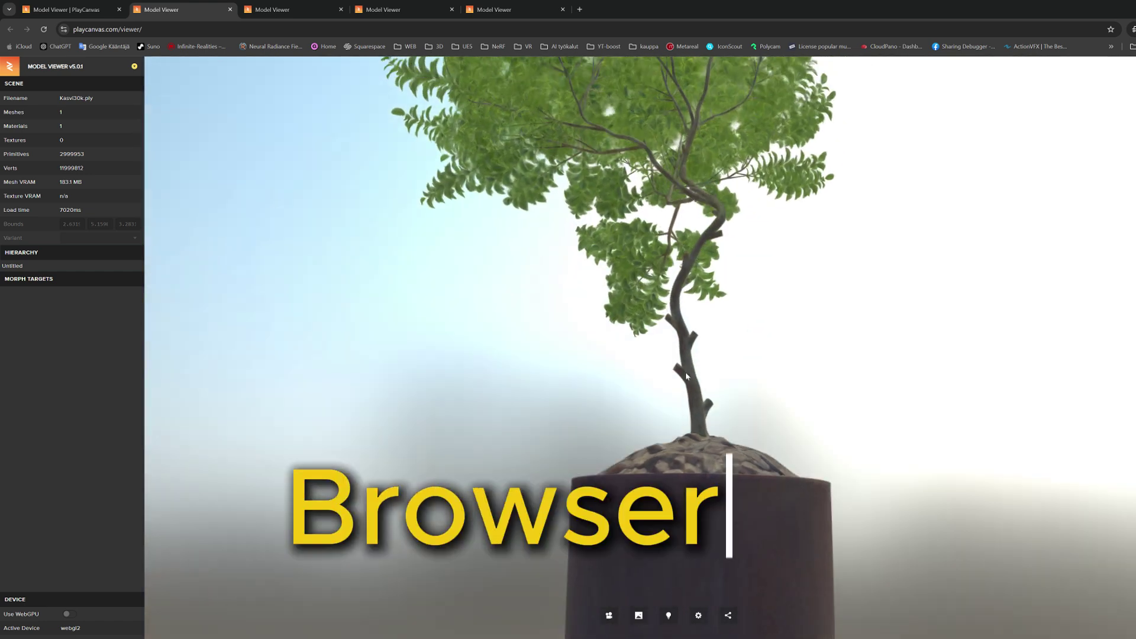
pyautogui.scroll(-5, 681, 396)
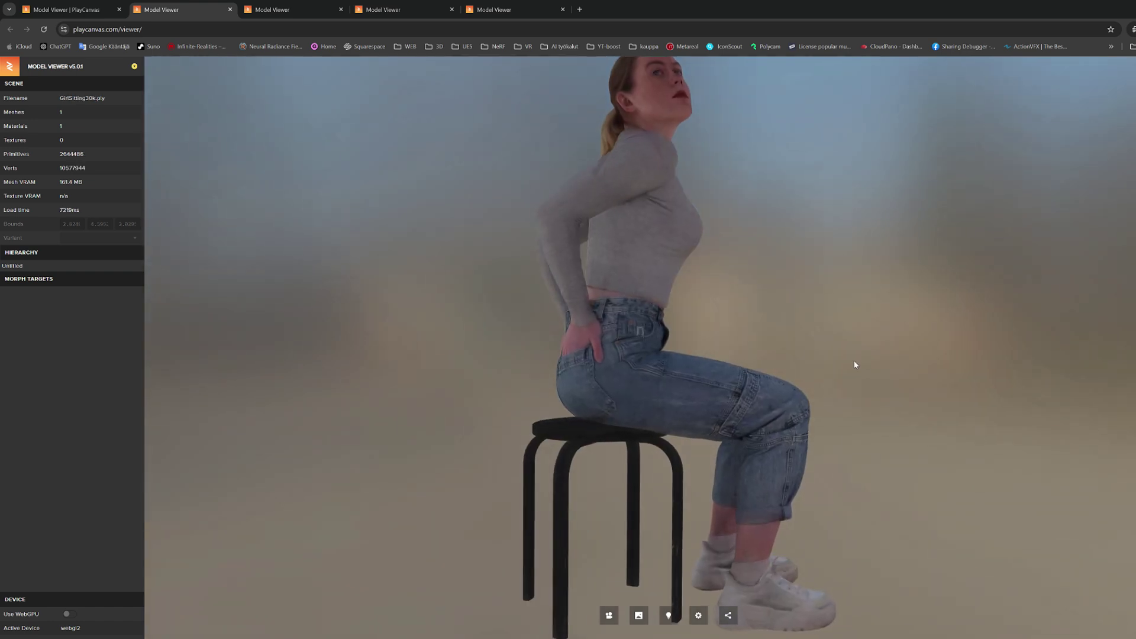
# Step: Inspect the splat of the girl sitting on a stool from different sides and distances
pyautogui.moveTo(854, 365); pyautogui.dragTo(1135, 444)
pyautogui.scroll(-2, 704, 406)
pyautogui.moveTo(1125, 234); pyautogui.dragTo(813, 335)
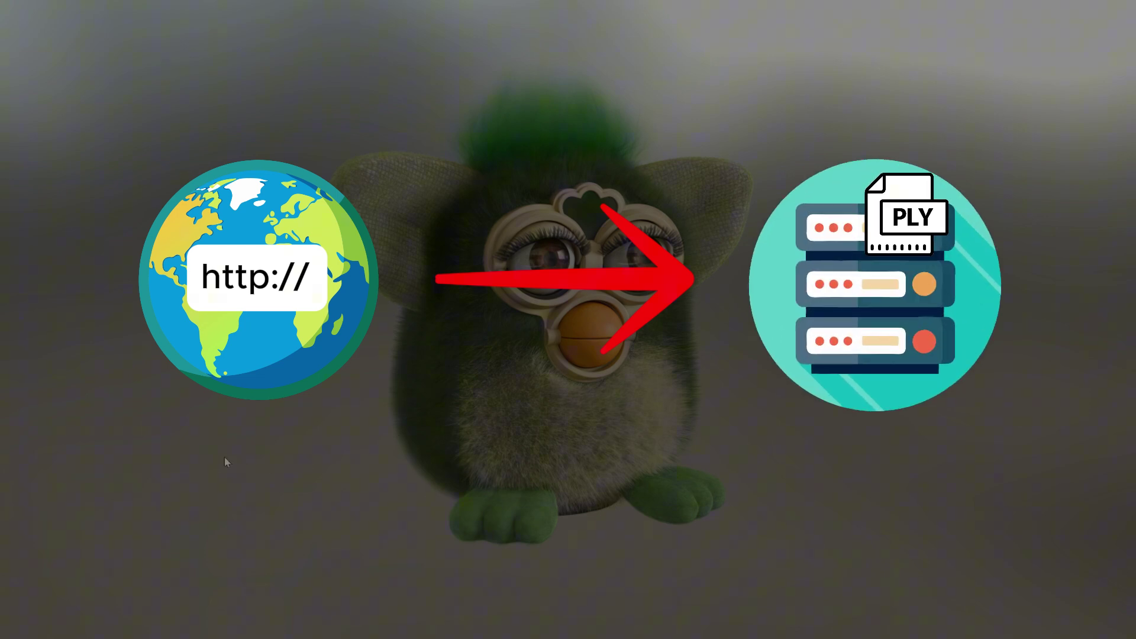
# Step: Inspect the Furby splat close up, and view the compressed bee and furnished room splats from different angles
pyautogui.moveTo(233, 442); pyautogui.dragTo(1112, 433)
pyautogui.scroll(3, 676, 378)
pyautogui.scroll(5, 677, 382)
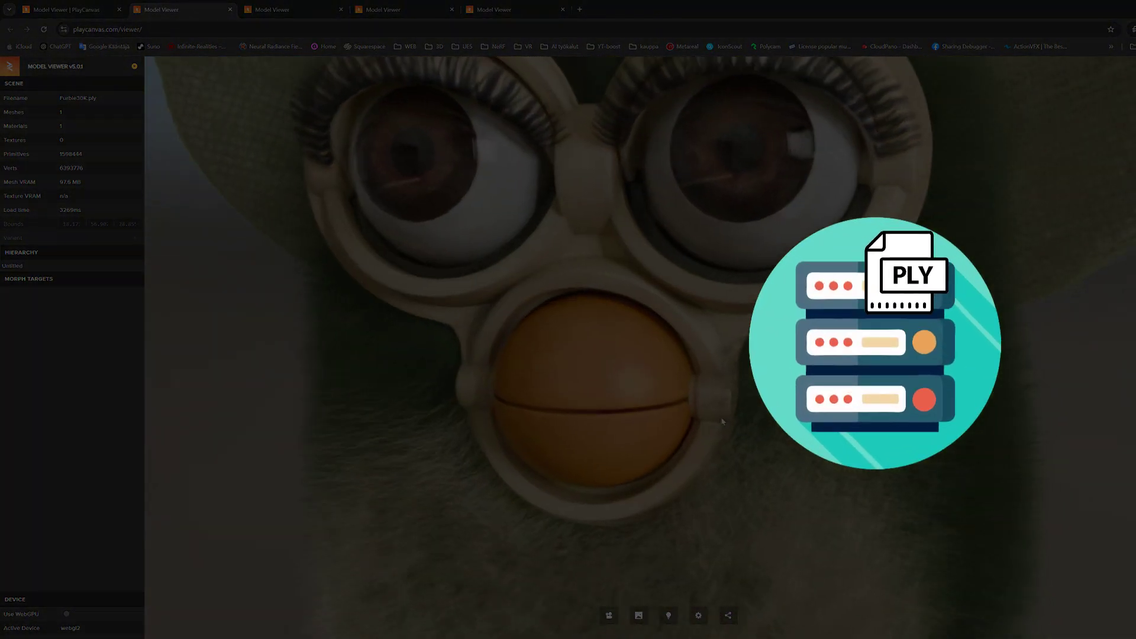
pyautogui.moveTo(722, 421); pyautogui.dragTo(719, 396)
pyautogui.scroll(-4, 719, 395)
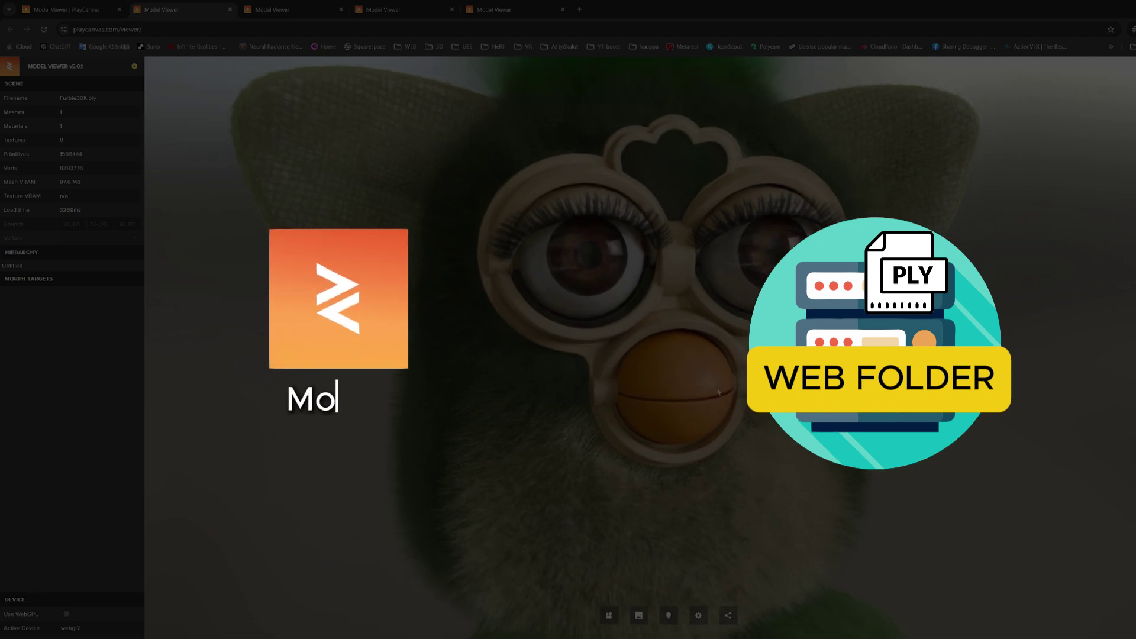
pyautogui.moveTo(719, 394); pyautogui.dragTo(740, 427, button='middle')
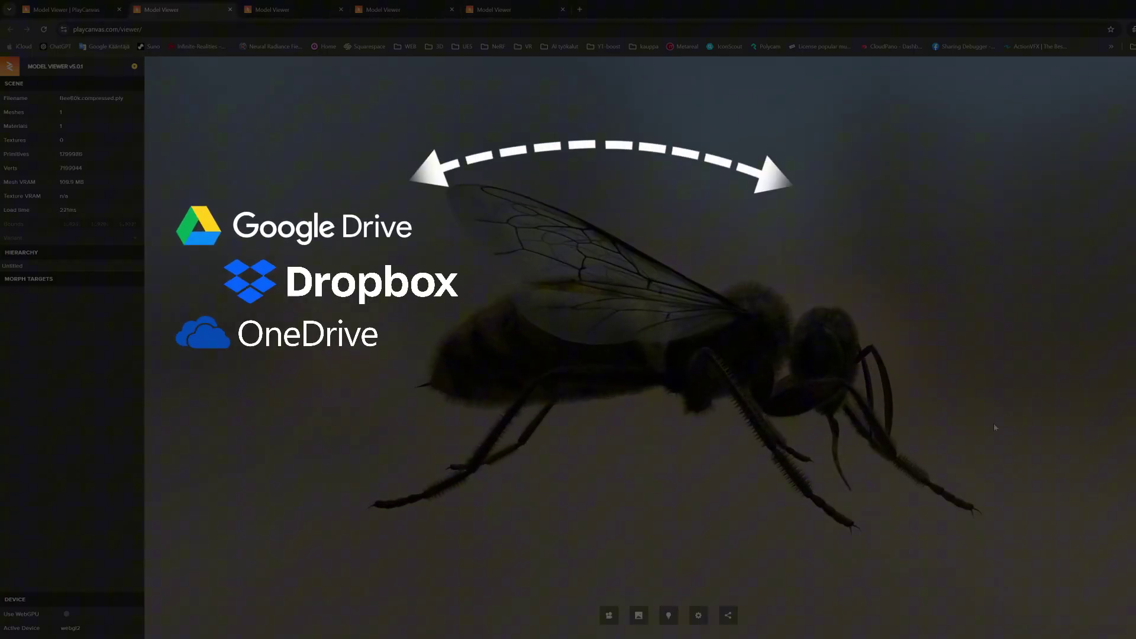
pyautogui.moveTo(933, 435); pyautogui.dragTo(865, 439)
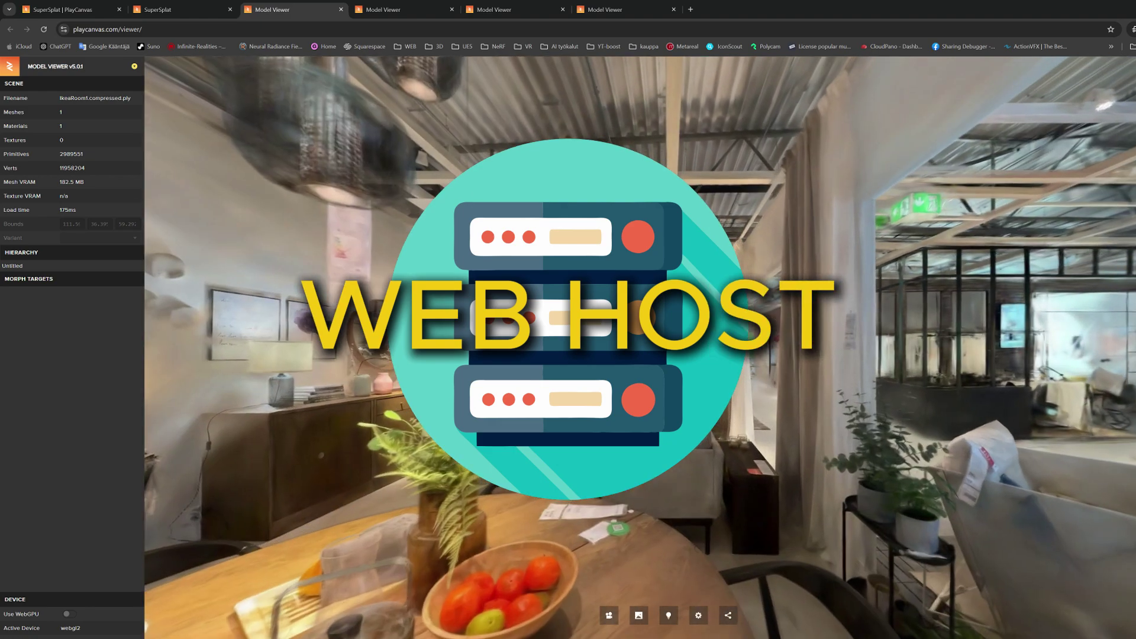
pyautogui.moveTo(568, 432); pyautogui.dragTo(776, 432)
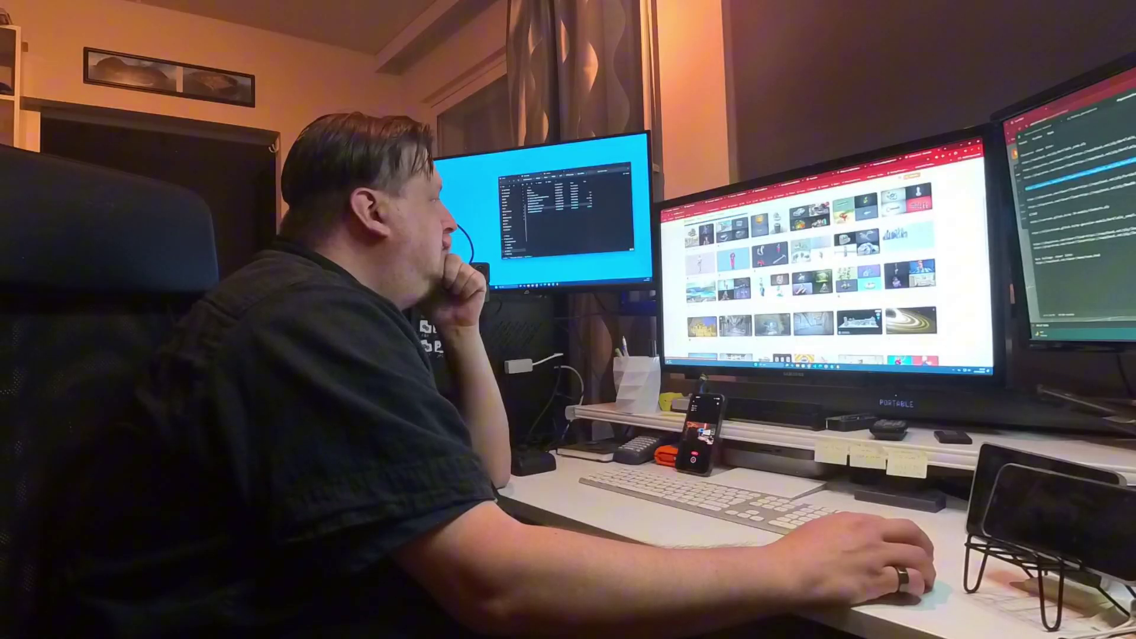
pyautogui.scroll(-2, 811, 267)
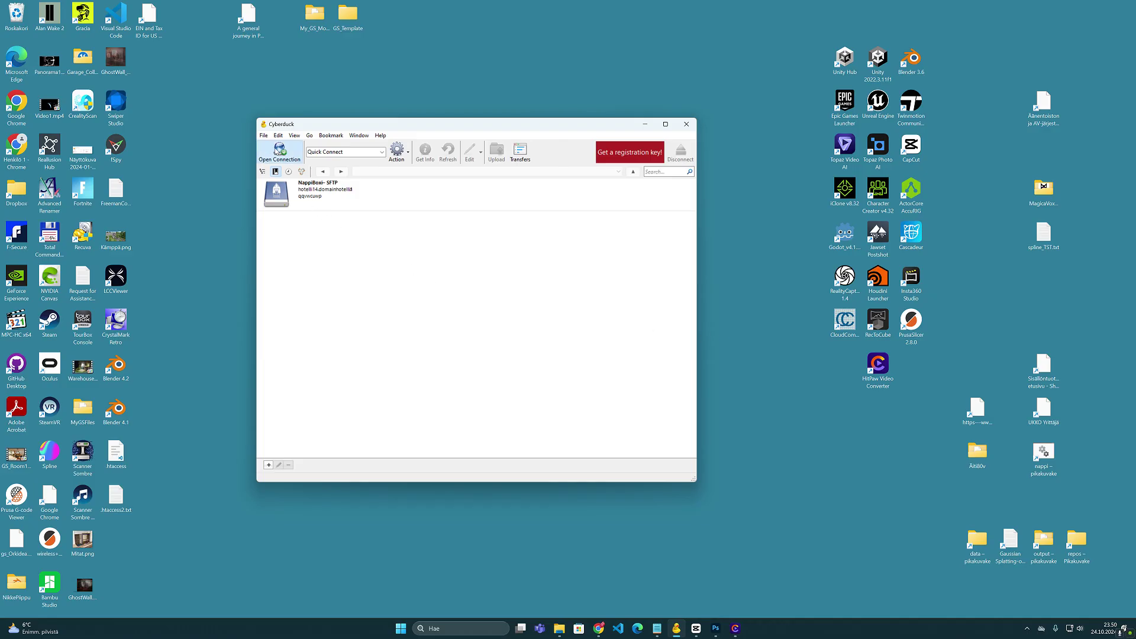
# Step: Switch to Cyberduck and connect to the web host through the saved NappiBoxi SFTP bookmark
pyautogui.click(278, 149)
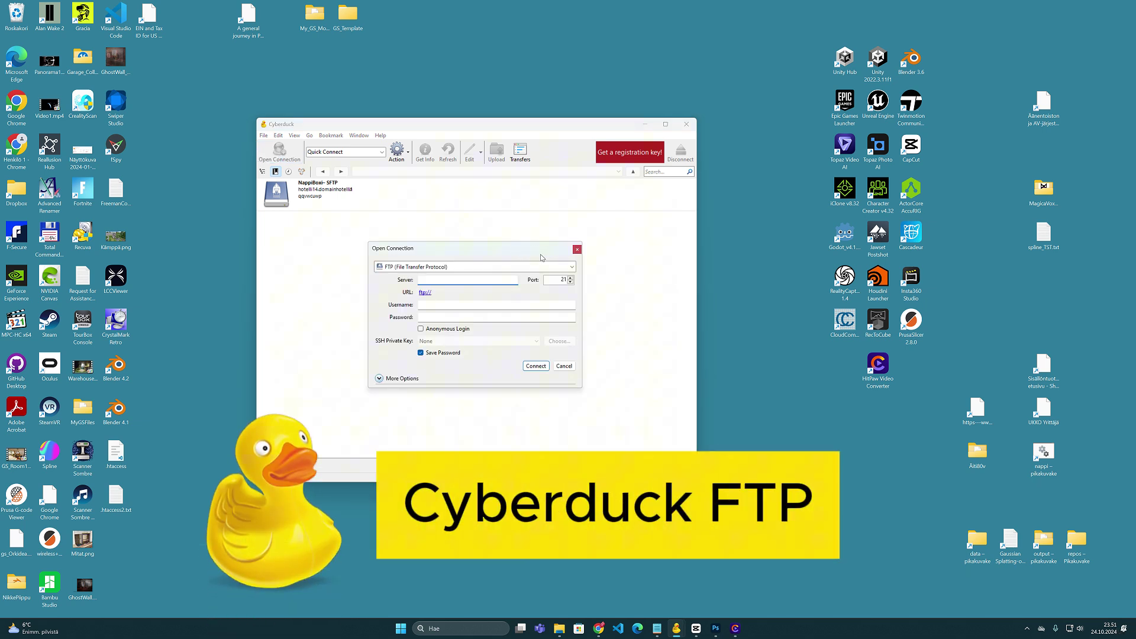
pyautogui.click(578, 250)
pyautogui.doubleClick(263, 173)
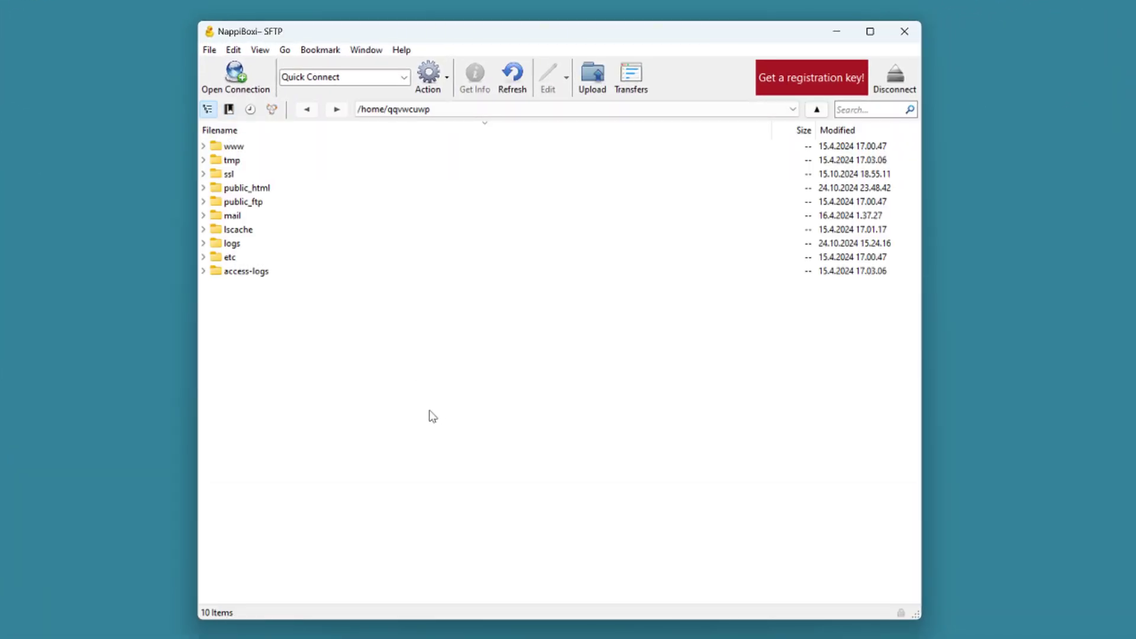
# Step: Create a folder named 3dgs inside public_html on the web host and upload the PLY splat files into it
pyautogui.doubleClick(223, 188)
pyautogui.rightClick(353, 294)
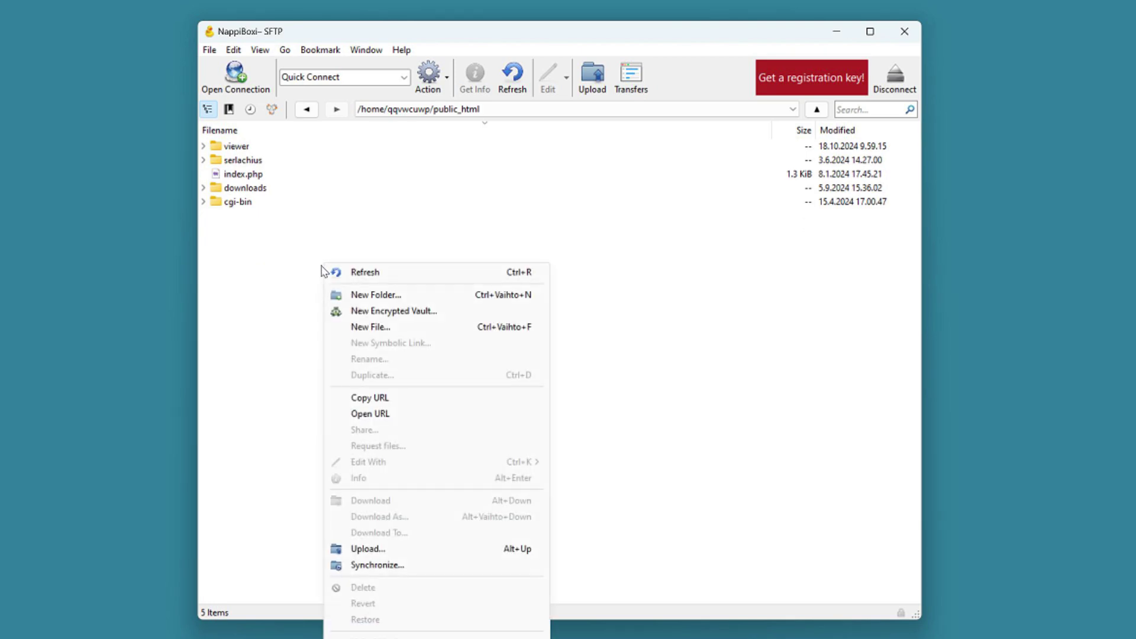
pyautogui.click(415, 296)
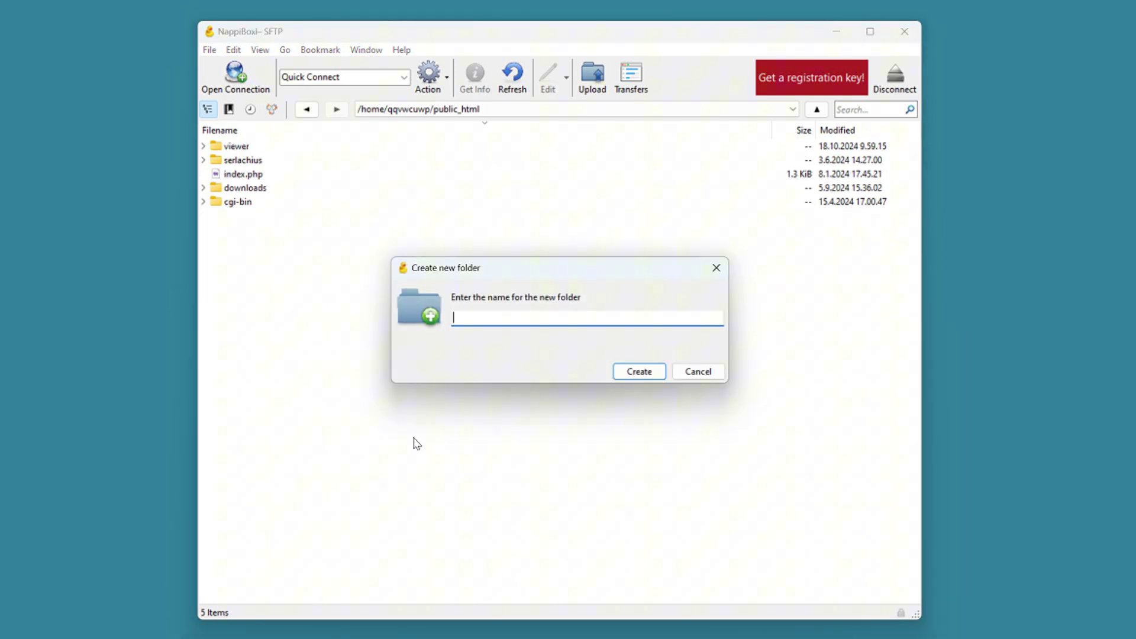
pyautogui.write('3dgs')
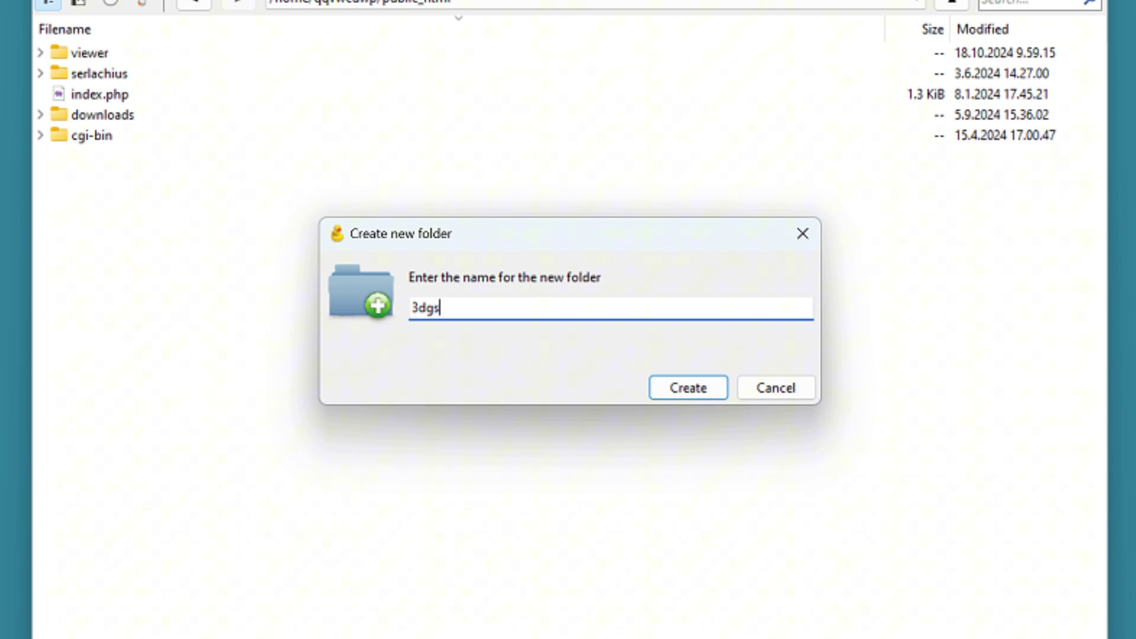
pyautogui.click(724, 396)
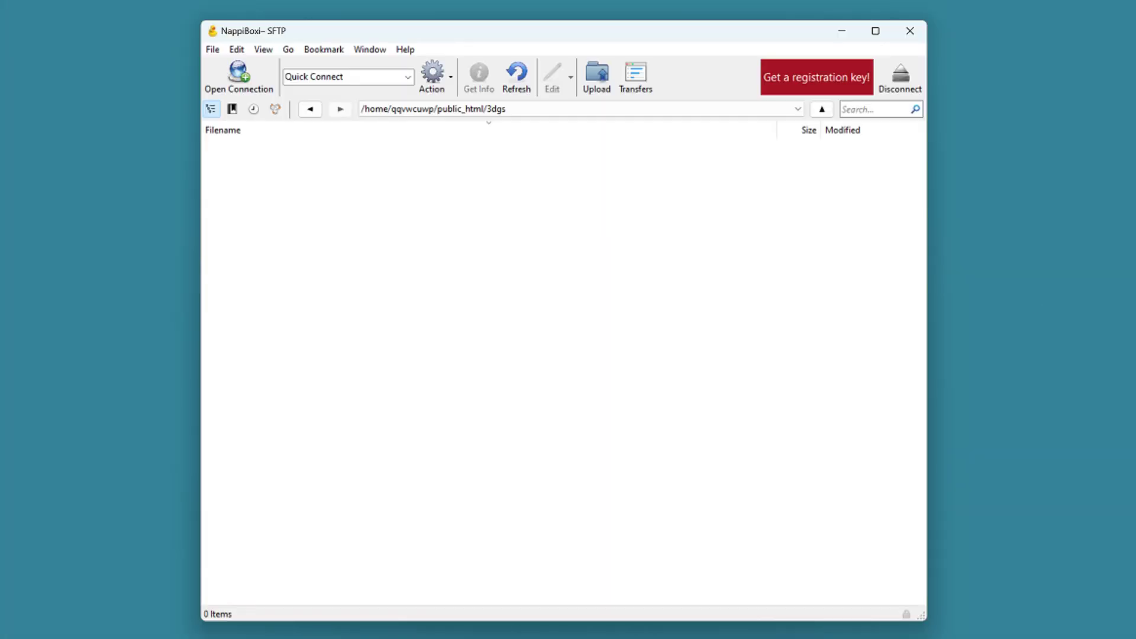
pyautogui.moveTo(568, 172); pyautogui.dragTo(495, 274)
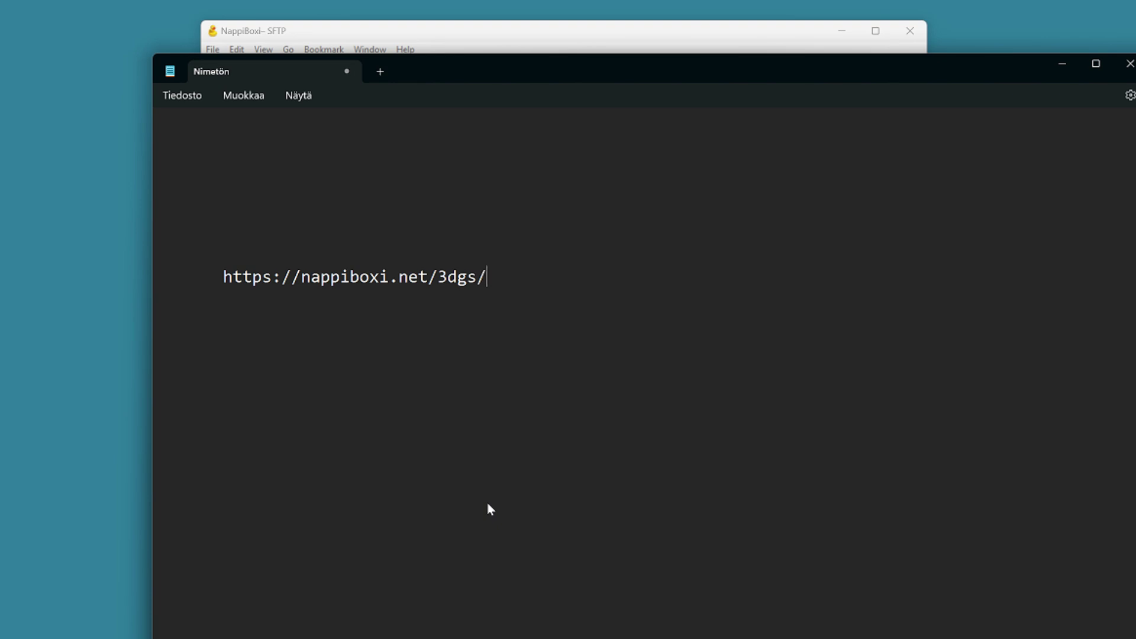
pyautogui.write('Ikearoo3_')
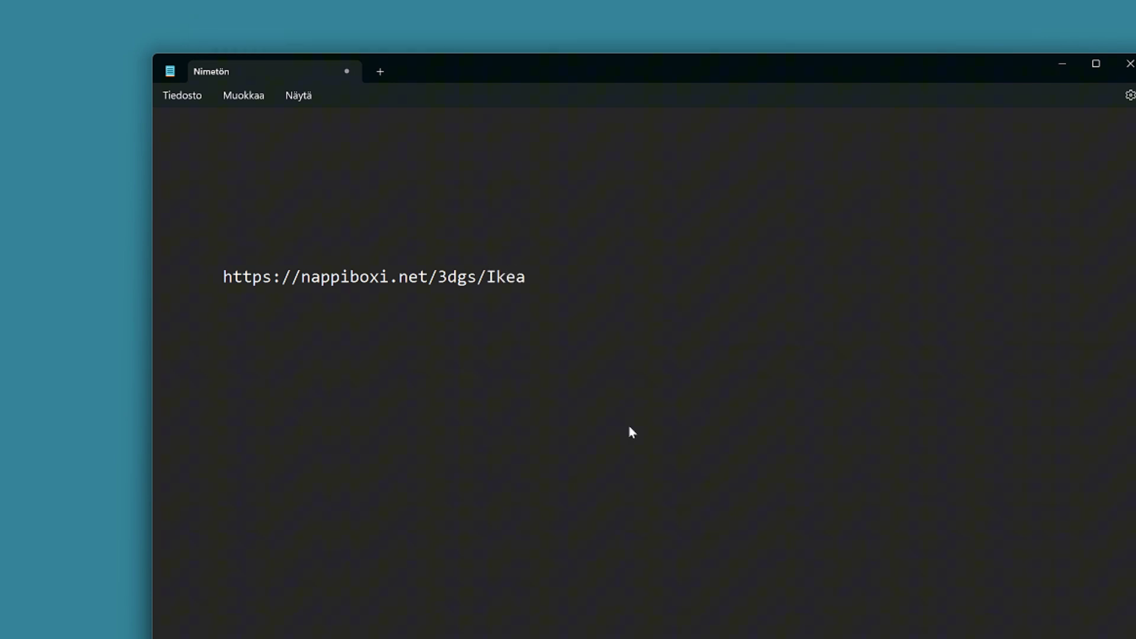
pyautogui.write('compressed.ply')
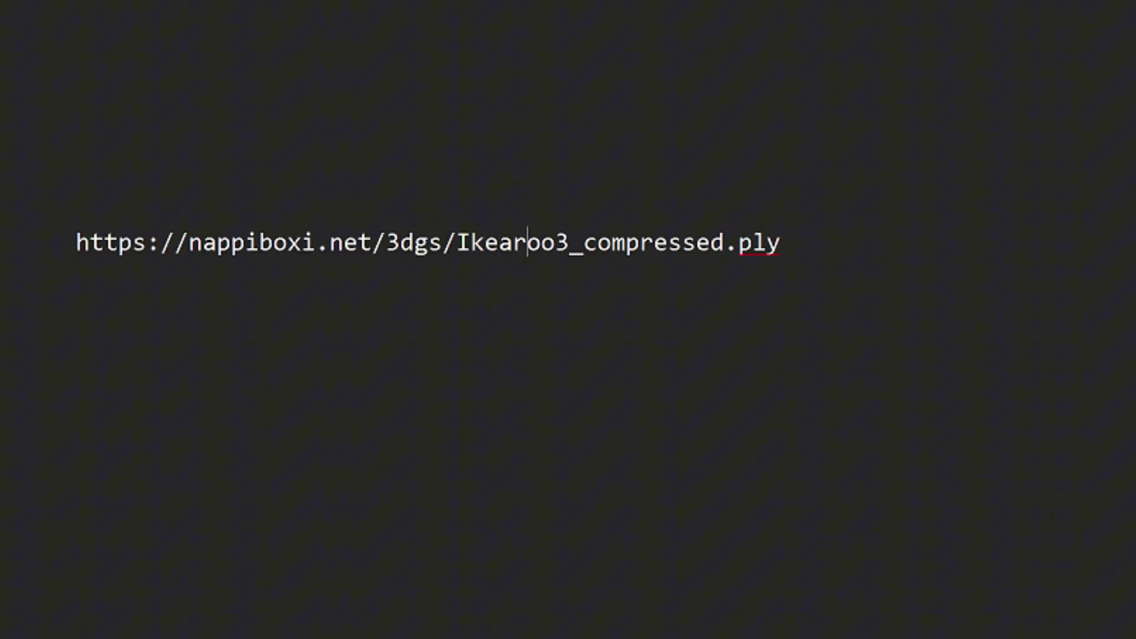
pyautogui.press('Right')
pyautogui.press('Delete')
pyautogui.write('R')
pyautogui.press('Right')
pyautogui.press('Right')
pyautogui.write('m')
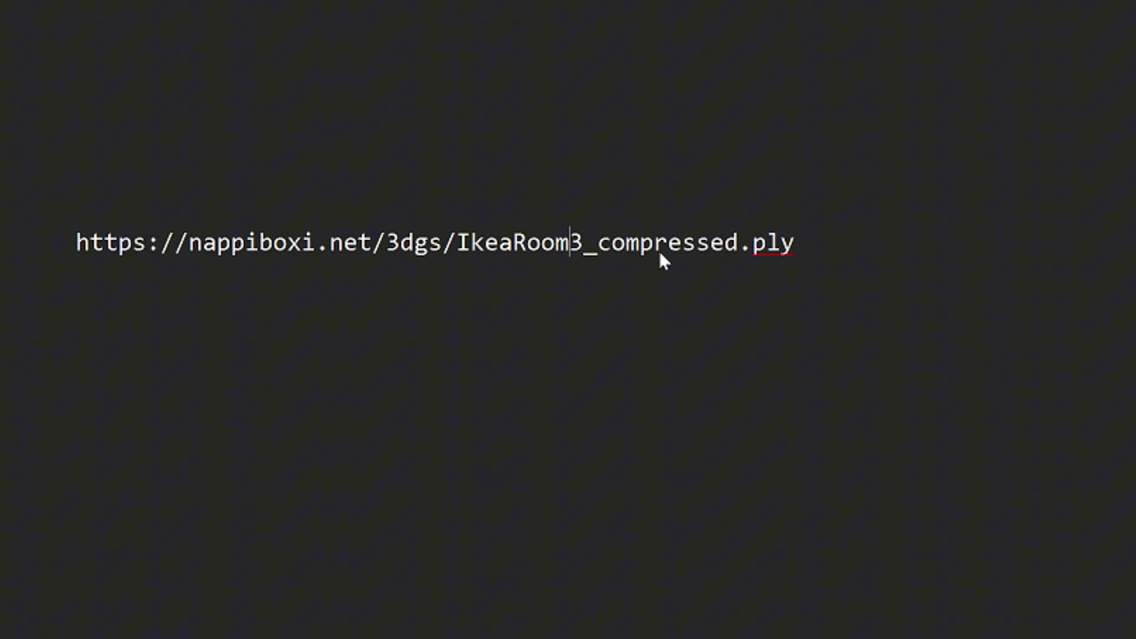
pyautogui.press('Right')
pyautogui.press('Right')
pyautogui.press('Right')
pyautogui.press('Right')
pyautogui.press('Right')
# Step: Copy the note's address into Chrome and test it with the file name spelled both IkeaRoom3_compressed.ply and Ikearoom3_compressed.ply
pyautogui.moveTo(711, 277); pyautogui.dragTo(222, 279)
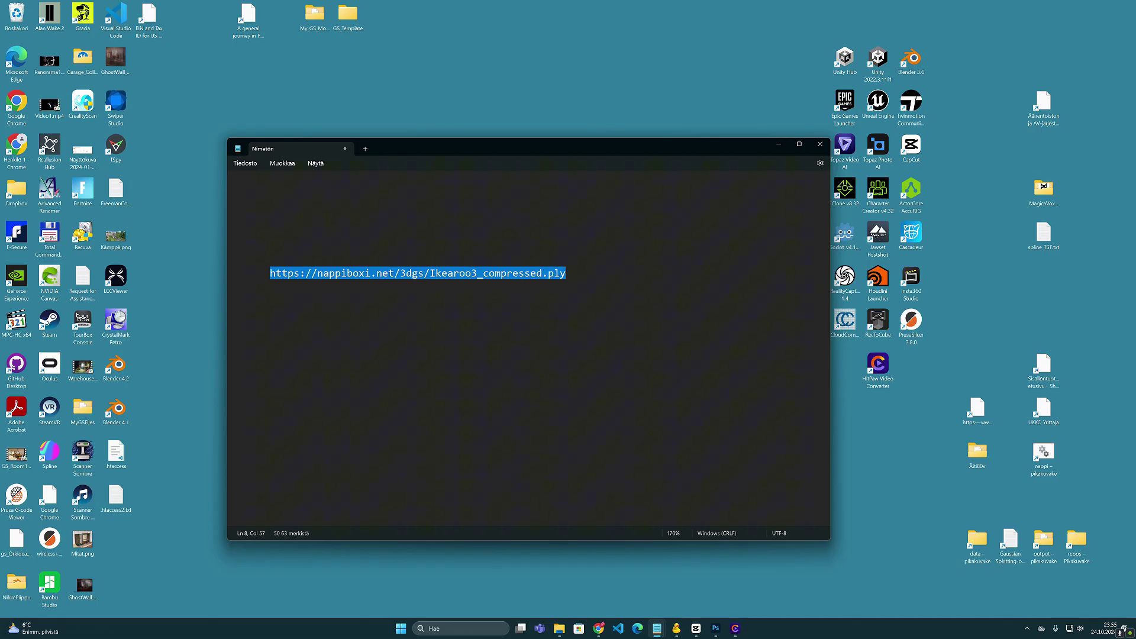
pyautogui.click(598, 628)
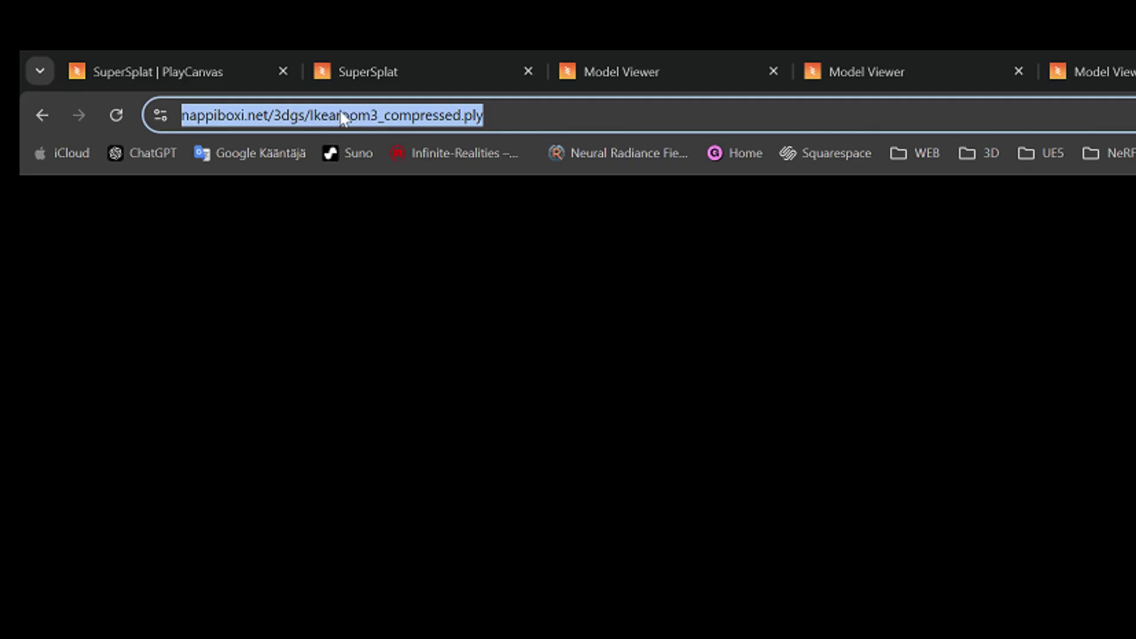
pyautogui.click(343, 116)
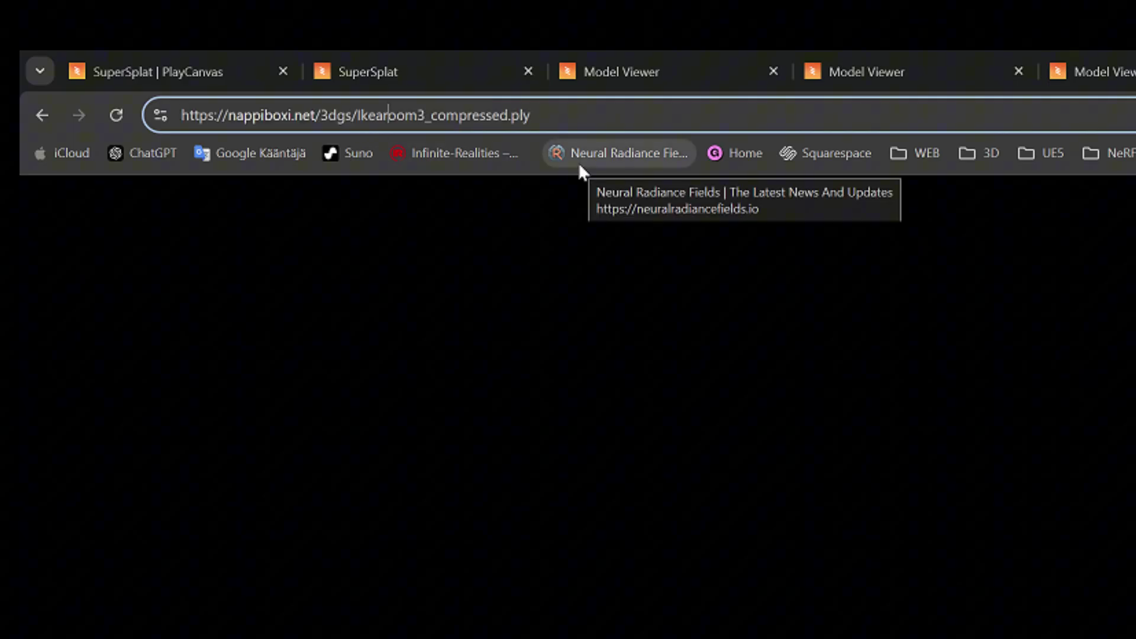
pyautogui.press('BackSpace')
pyautogui.write('R')
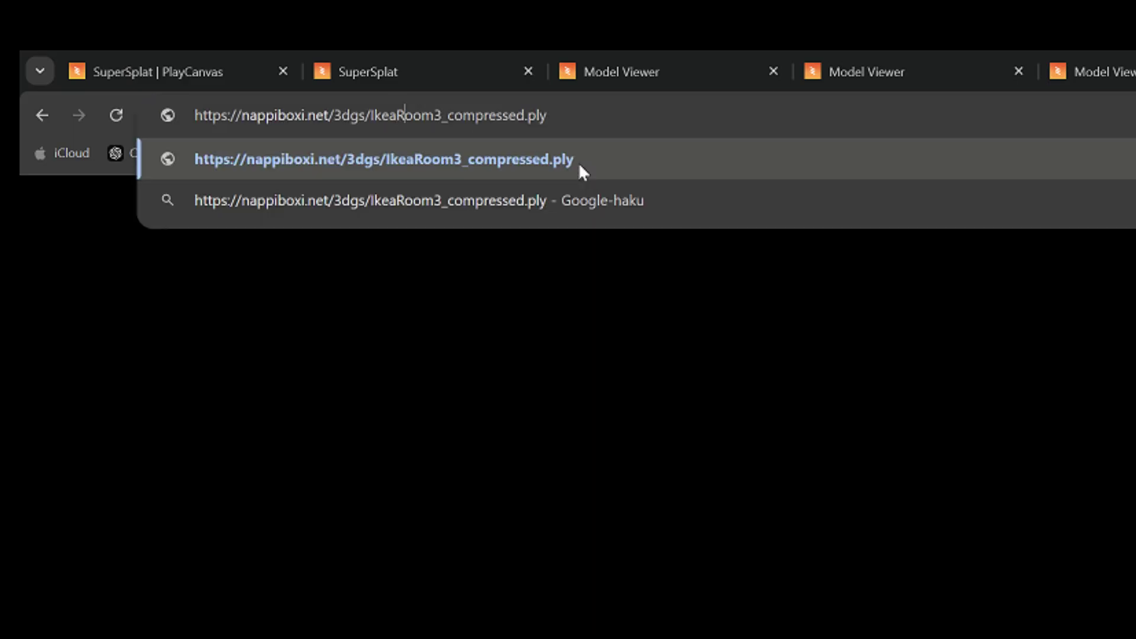
pyautogui.press('Return')
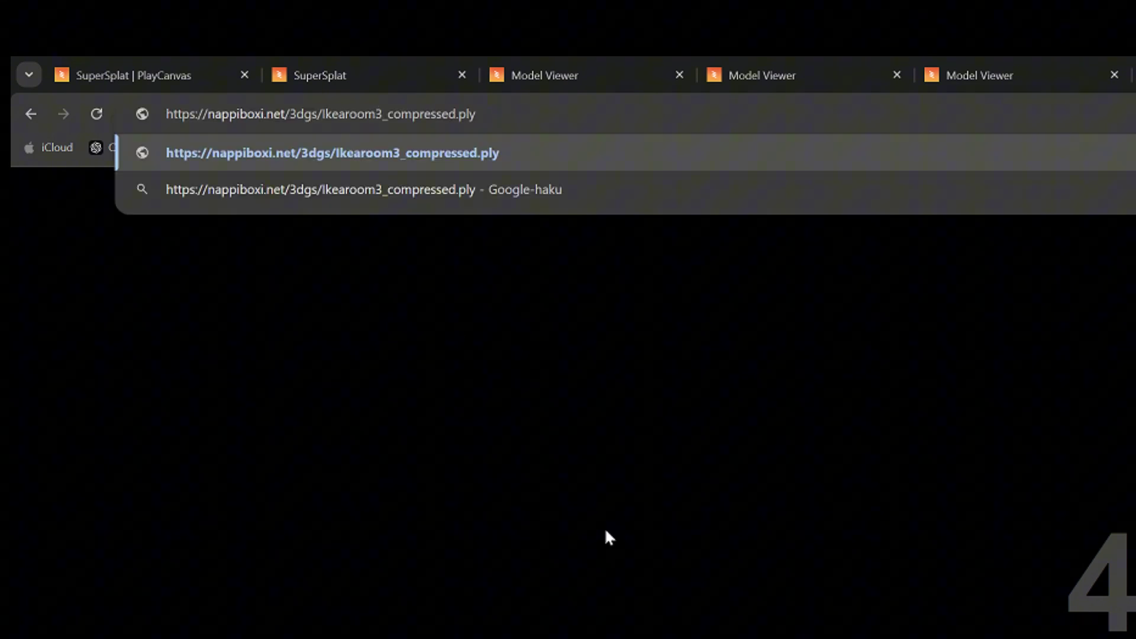
pyautogui.press('Return')
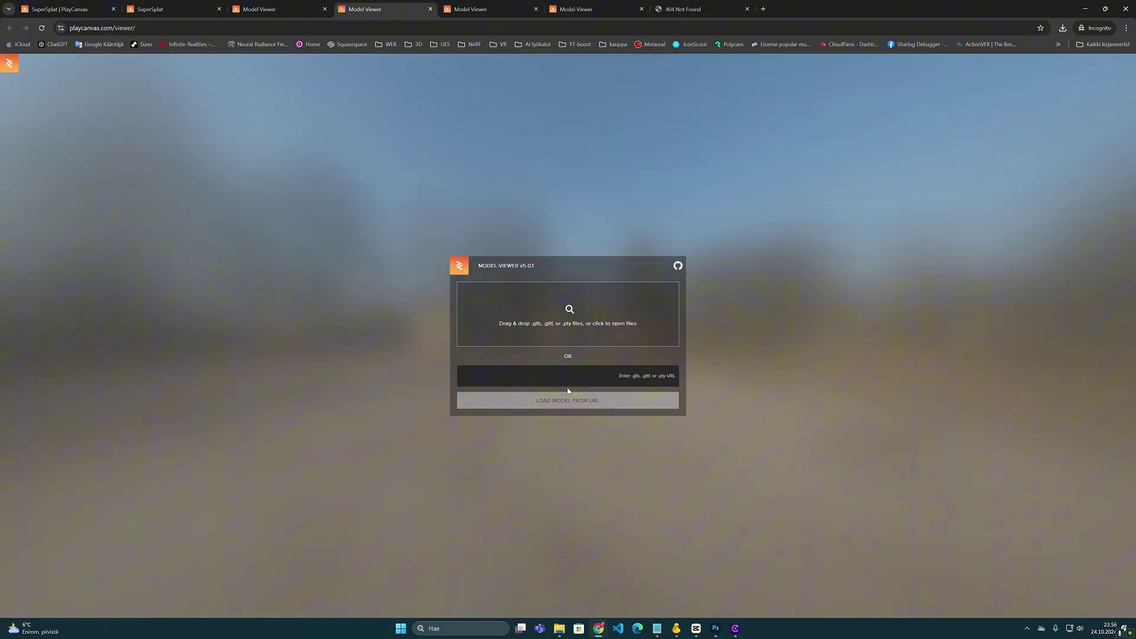
pyautogui.click(568, 376)
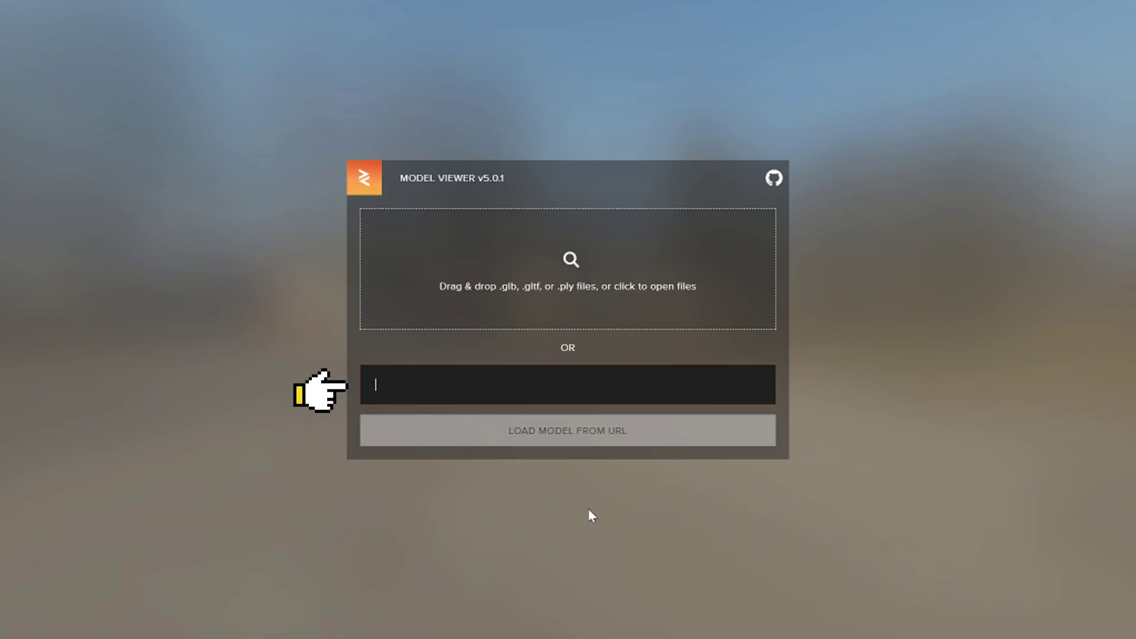
pyautogui.write('https://nappiboxi.net/3dgs/IkeaRoom3_compressed.ply')
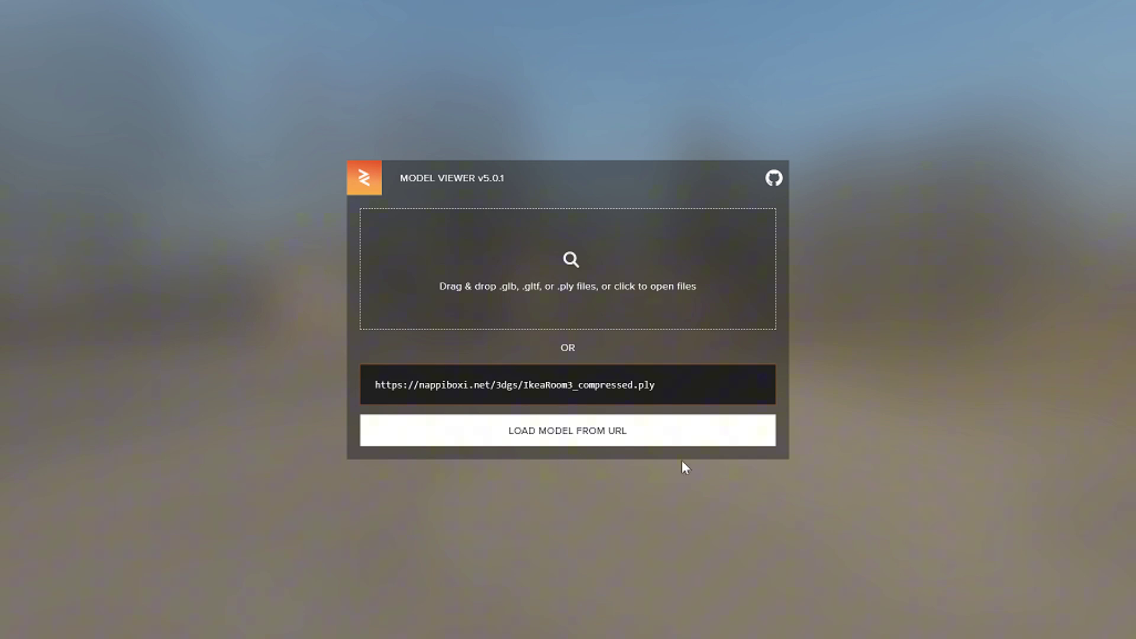
pyautogui.click(671, 445)
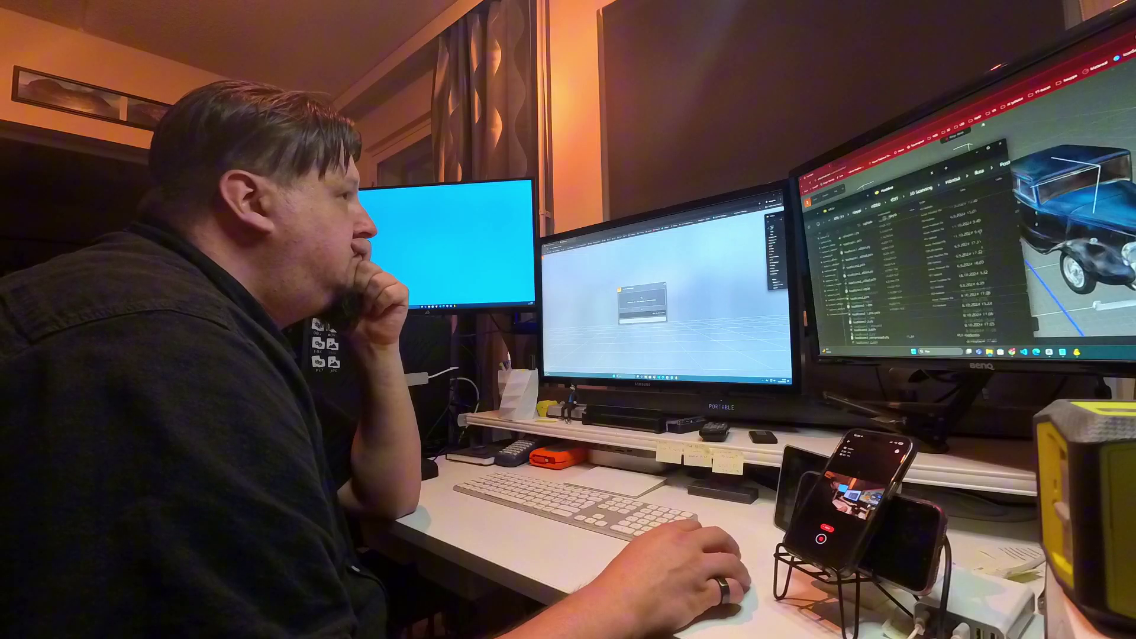
pyautogui.moveTo(984, 125); pyautogui.dragTo(1006, 96)
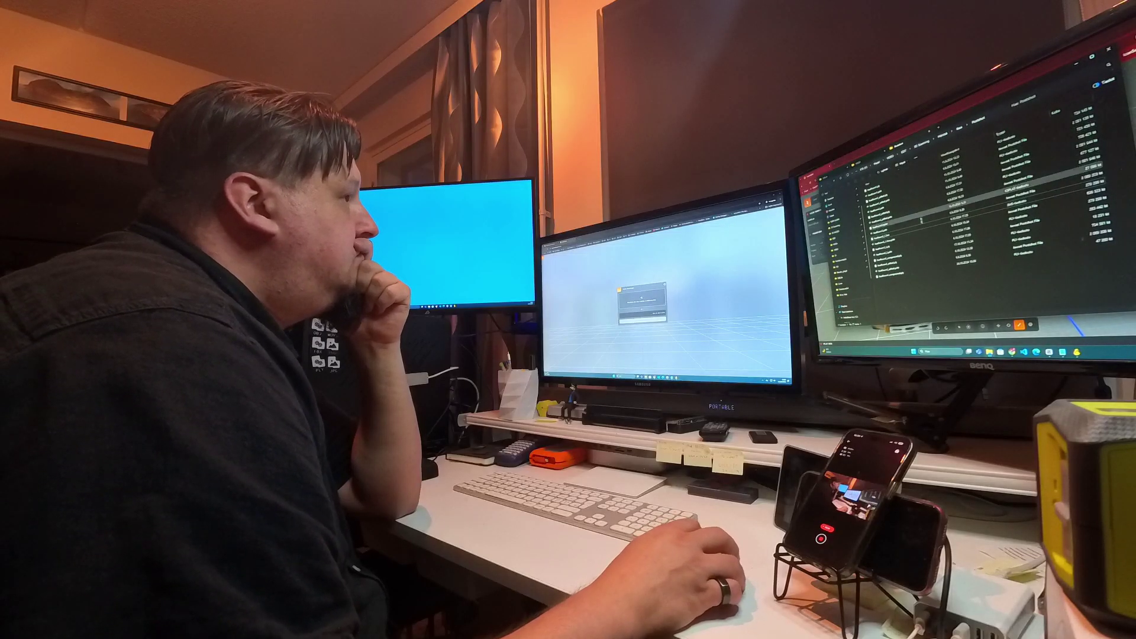
pyautogui.click(917, 252)
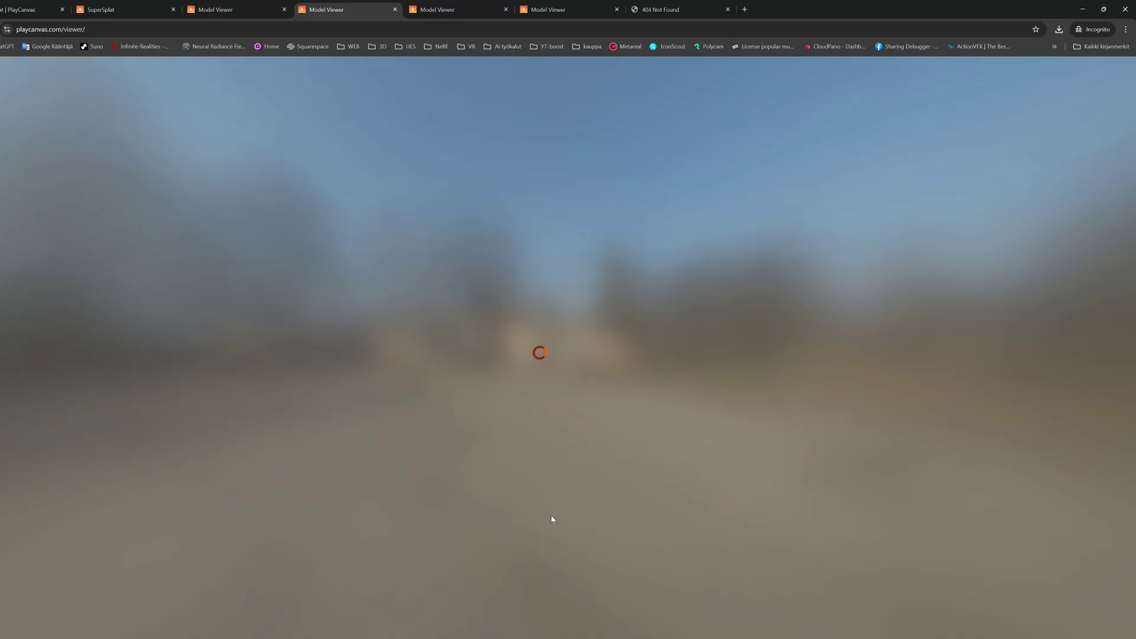
# Step: Open the browser's developer tools on the Model Viewer page and examine the console messages about loading the PLY file
pyautogui.press('F12')
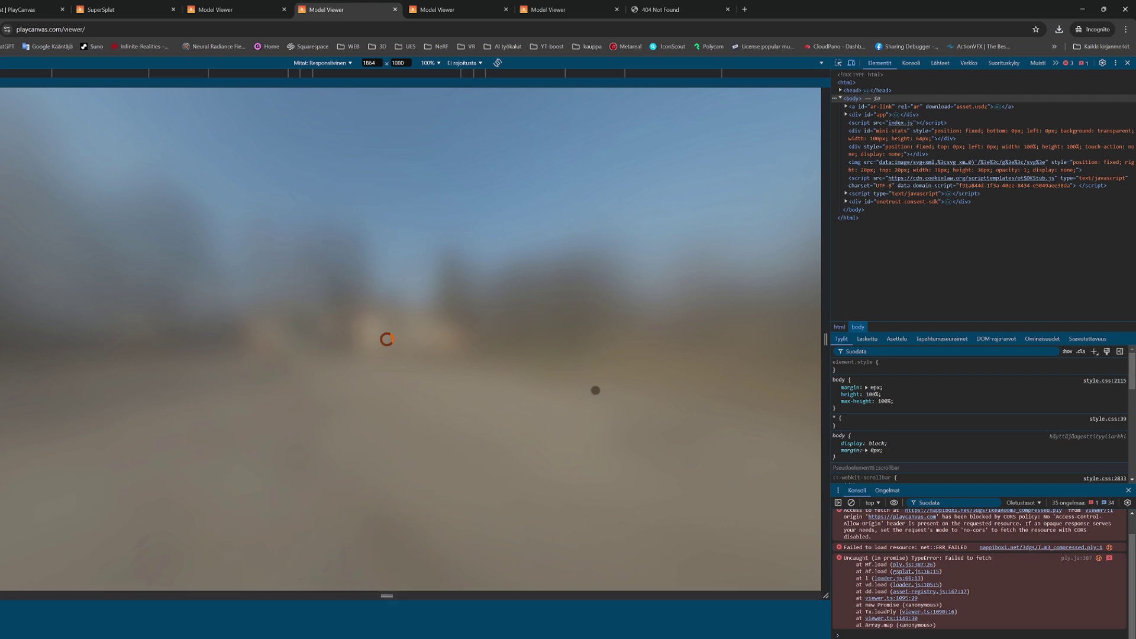
pyautogui.click(1025, 602)
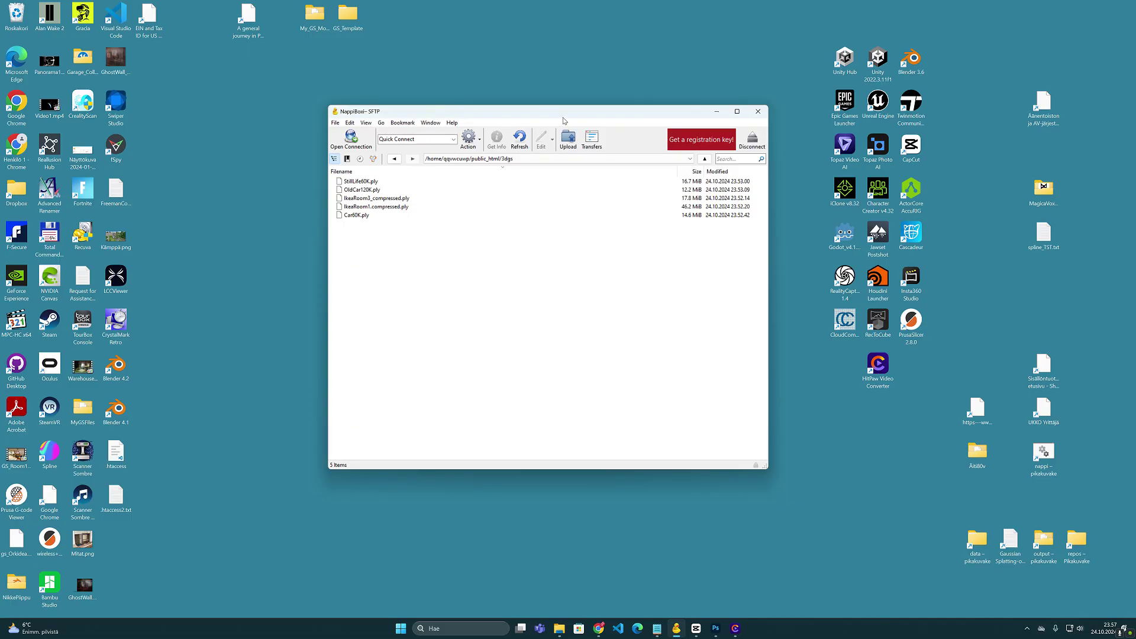
# Step: Switch back to Cyberduck and create a new file named .htaccess in the 3dgs folder
pyautogui.moveTo(562, 116); pyautogui.dragTo(544, 159)
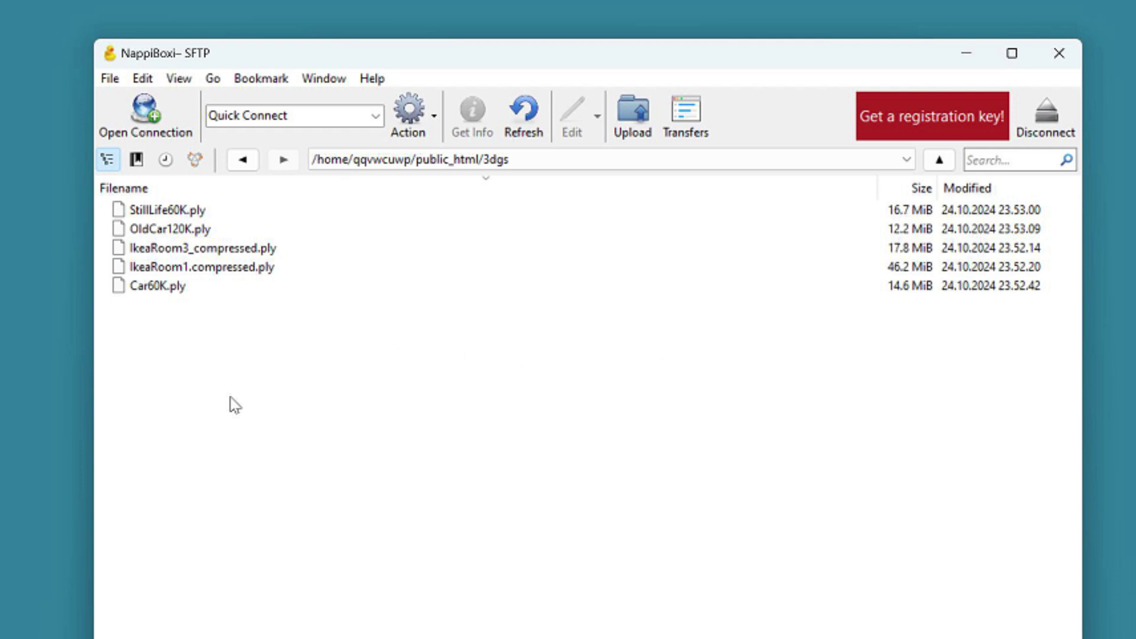
pyautogui.rightClick(231, 398)
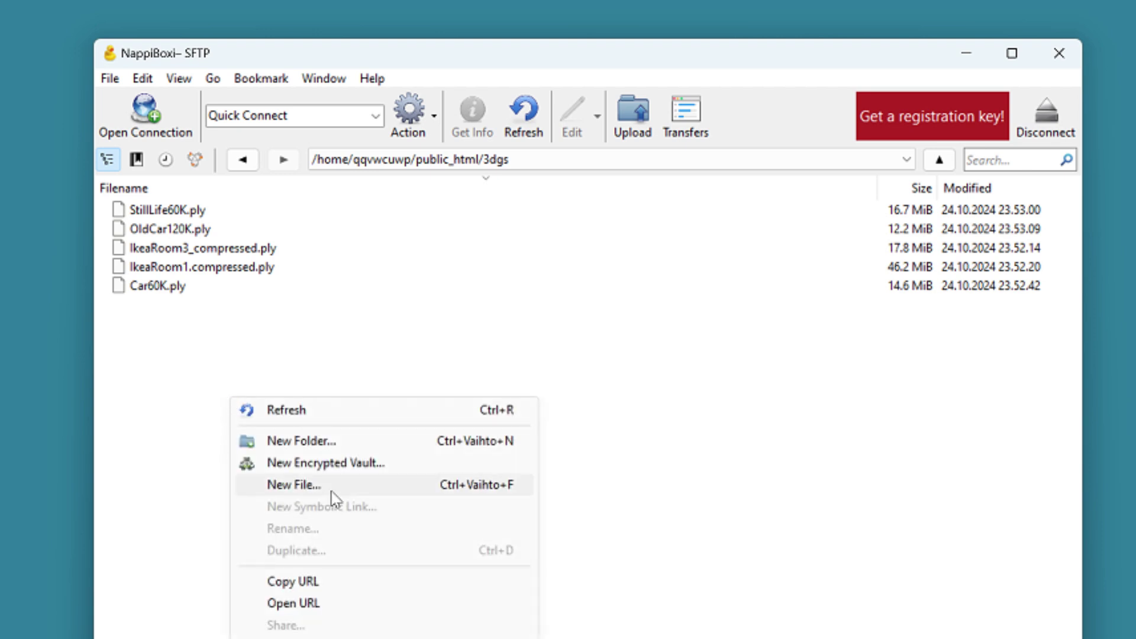
pyautogui.click(370, 490)
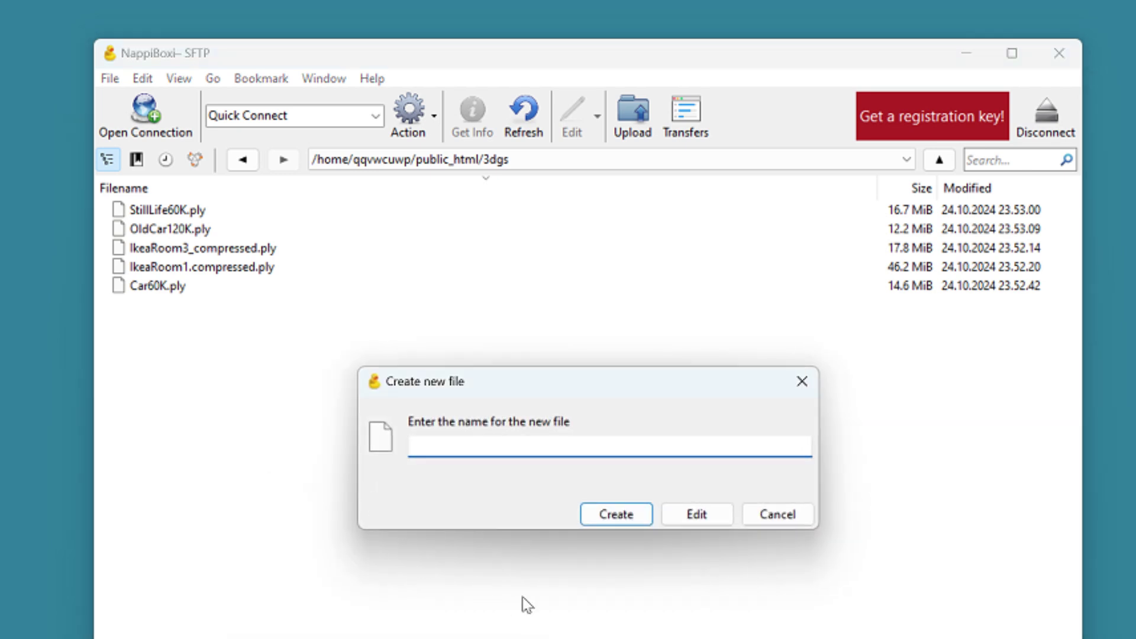
pyautogui.write('.htaccess')
pyautogui.click(622, 524)
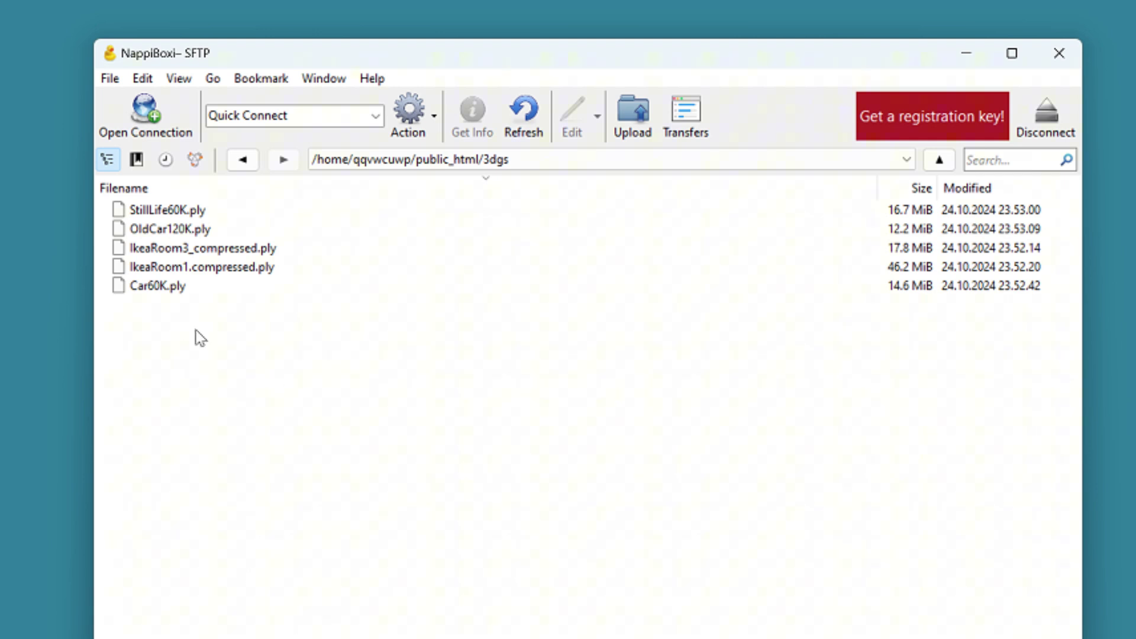
# Step: Show hidden files in the 3dgs folder and open .htaccess in Visual Studio Code for editing
pyautogui.click(178, 79)
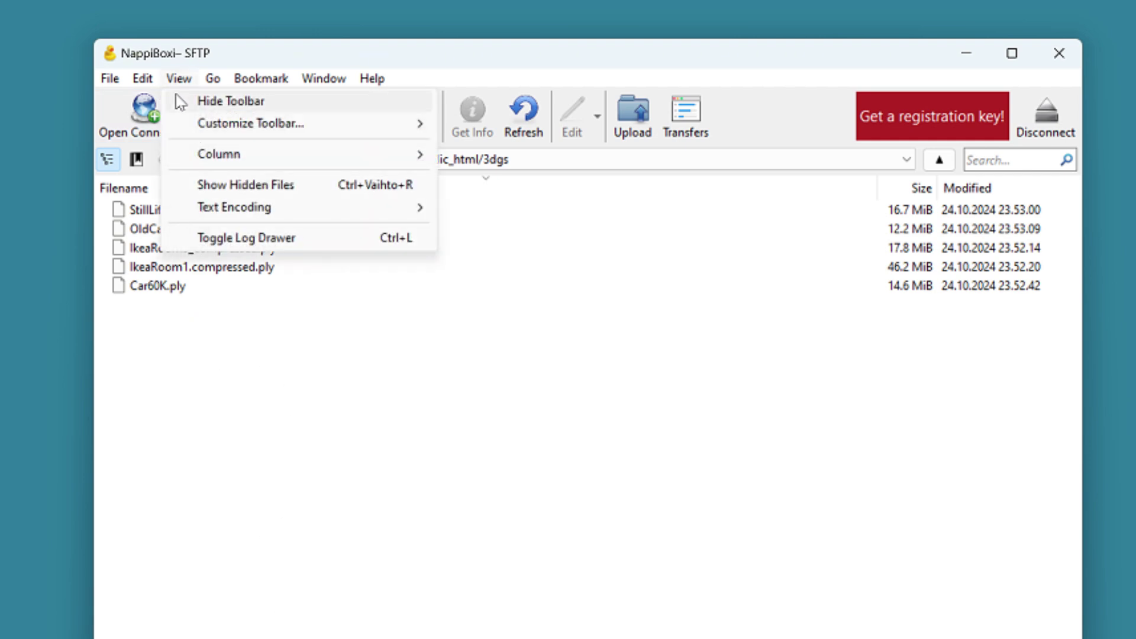
pyautogui.click(322, 193)
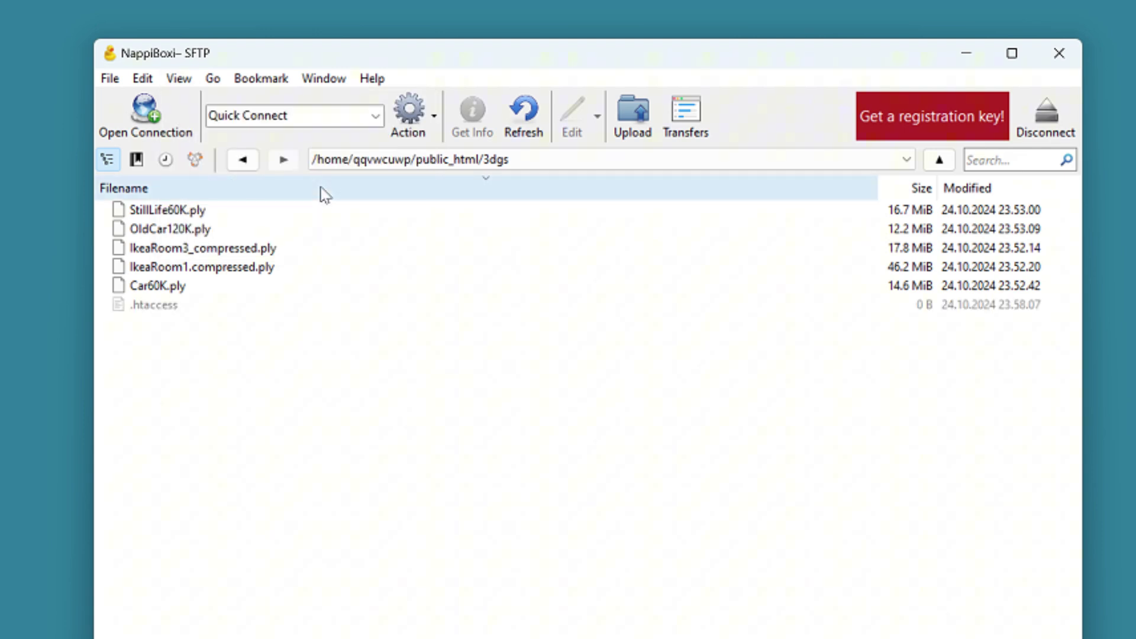
pyautogui.click(162, 308)
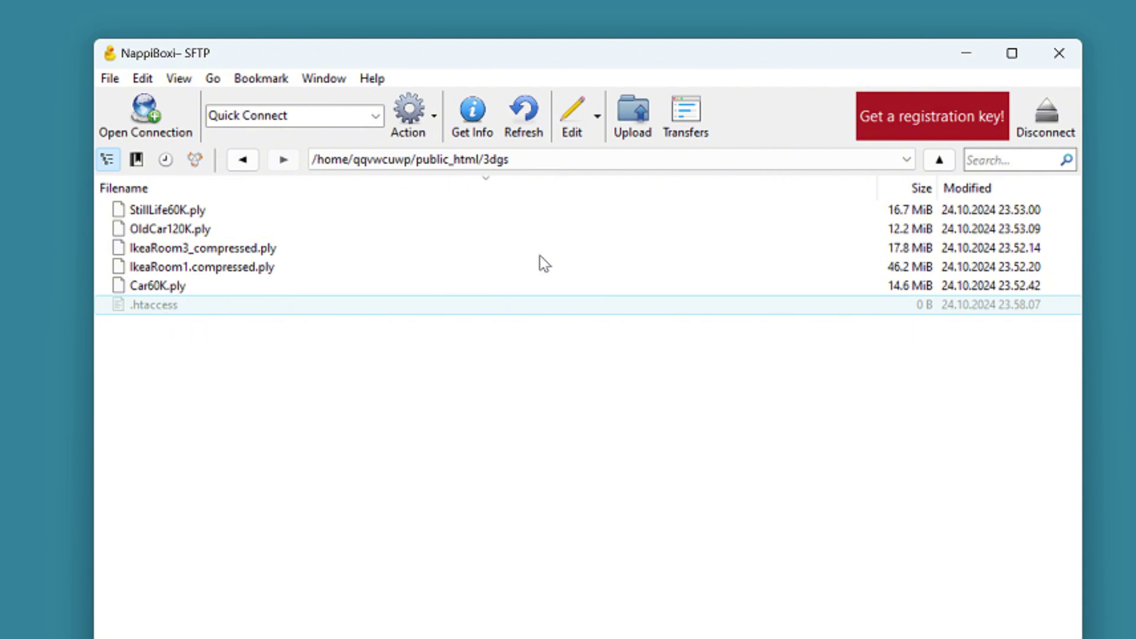
pyautogui.click(598, 122)
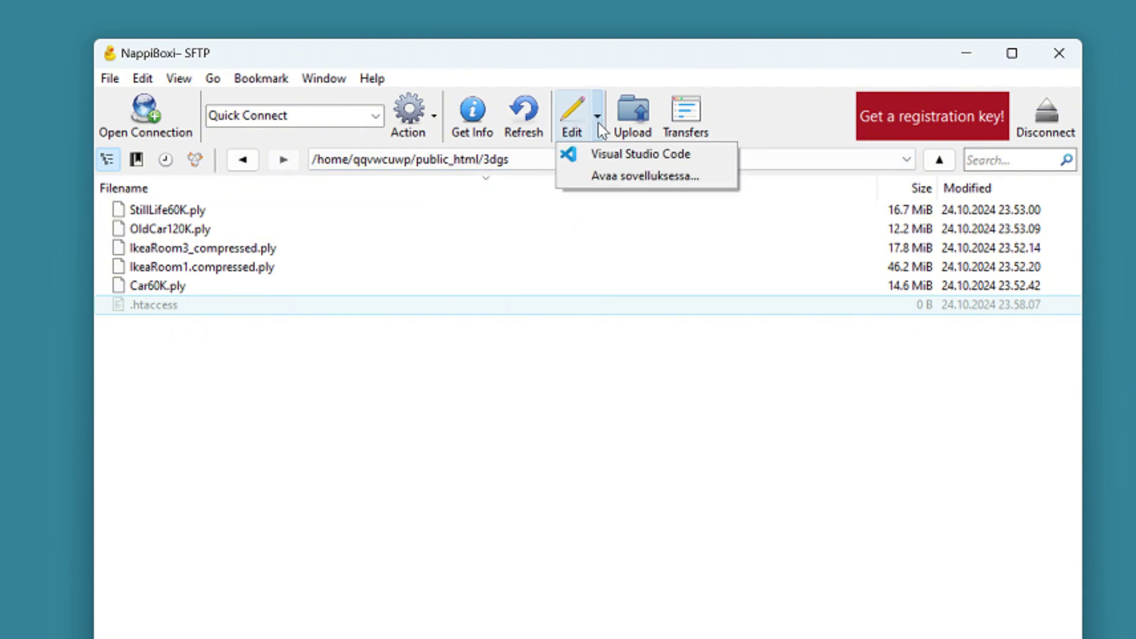
pyautogui.click(709, 156)
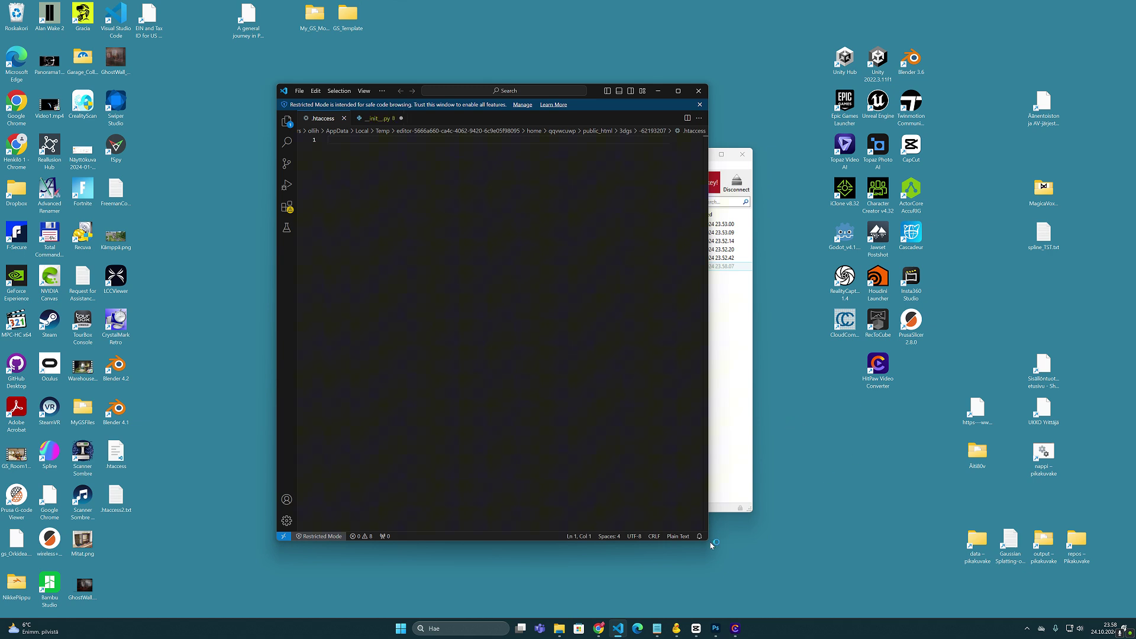
# Step: Write an IfModule mod_headers.c block in .htaccess containing the line Header set Access-Control-Allow-Origin "*"
pyautogui.moveTo(711, 544); pyautogui.dragTo(894, 586)
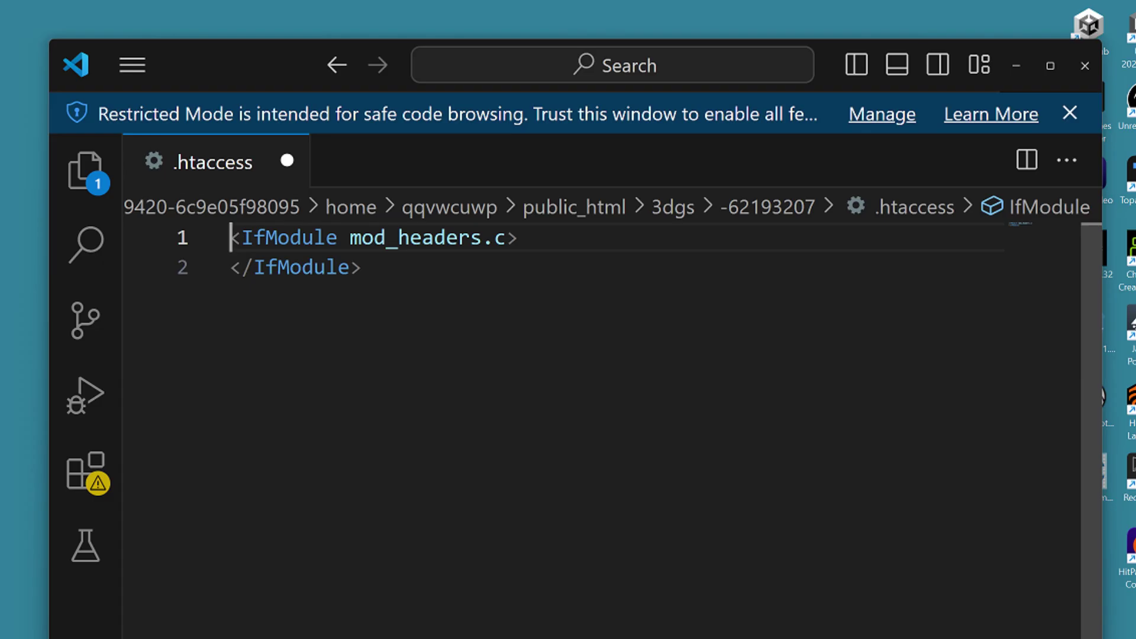
pyautogui.click(242, 238)
pyautogui.click(232, 267)
pyautogui.click(363, 267)
pyautogui.press('Left')
pyautogui.press('Left')
pyautogui.press('Left')
pyautogui.press('Left')
pyautogui.press('Left')
pyautogui.press('Left')
pyautogui.press('Left')
pyautogui.press('Left')
pyautogui.press('Left')
pyautogui.press('Left')
pyautogui.press('Left')
pyautogui.press('Return')
pyautogui.press('Up')
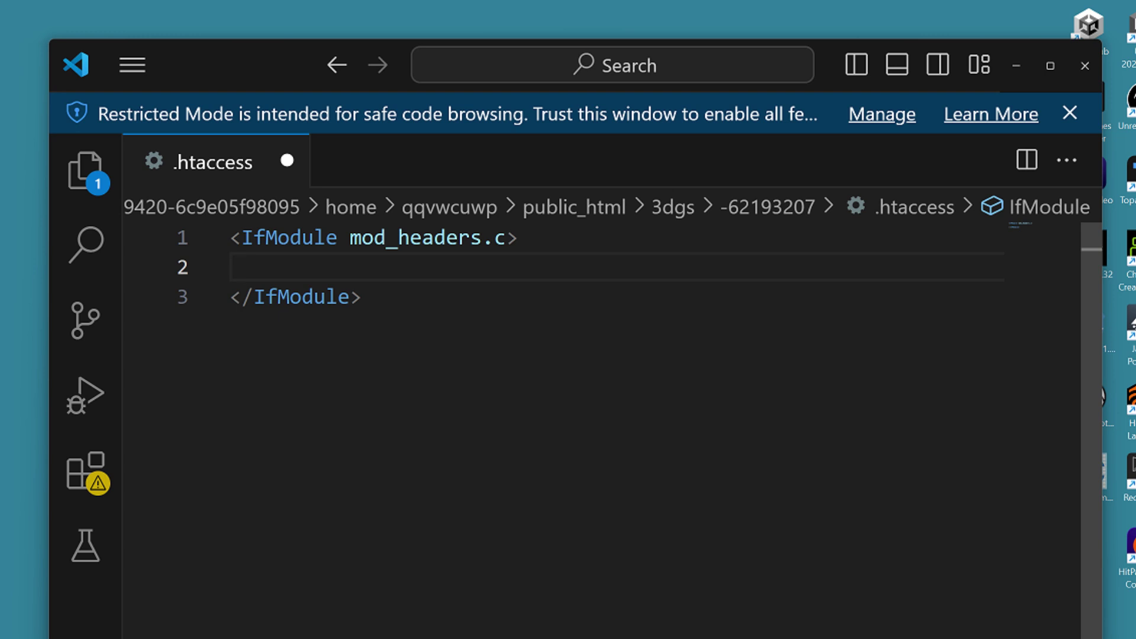
pyautogui.write('Header set Access-Control-Allow-Origin "*"')
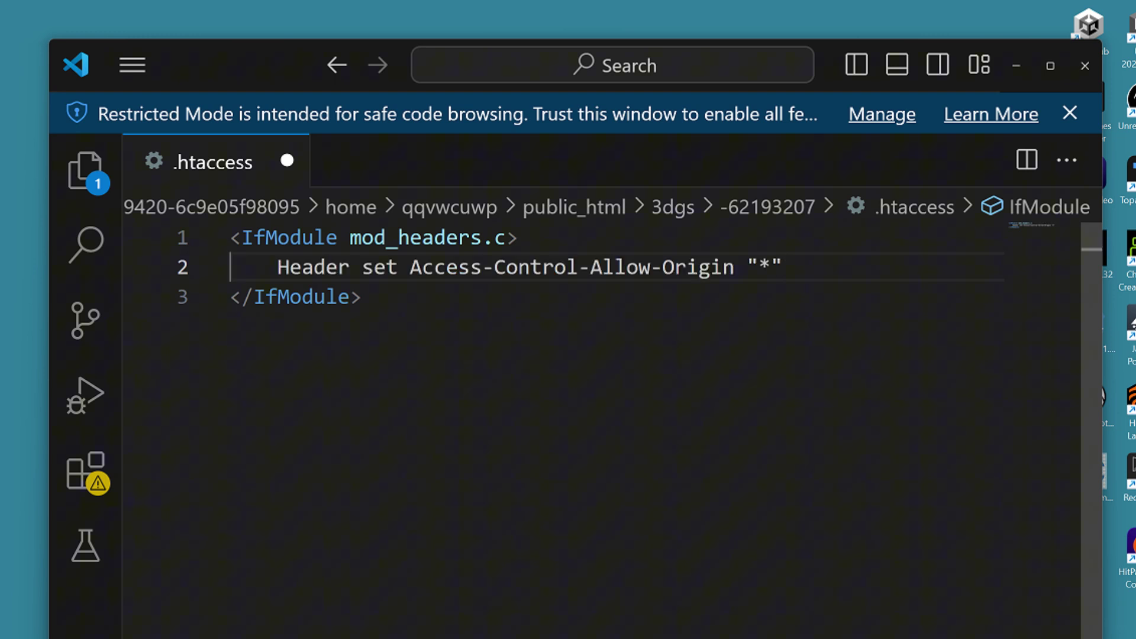
# Step: Review the Access-Control-Allow-Origin line in .htaccess, highlighting its header name and its "*" value
pyautogui.press('Home')
pyautogui.hotkey('shift', 'Right')
pyautogui.hotkey('shift', 'Right')
pyautogui.hotkey('shift', 'Right')
pyautogui.hotkey('shift', 'Right')
pyautogui.hotkey('shift', 'Right')
pyautogui.hotkey('shift', 'Right')
pyautogui.hotkey('shift', 'Right')
pyautogui.hotkey('shift', 'Right')
pyautogui.hotkey('shift', 'Right')
pyautogui.hotkey('shift', 'Right')
pyautogui.hotkey('shift', 'Right')
pyautogui.hotkey('shift', 'Right')
pyautogui.hotkey('shift', 'Right')
pyautogui.hotkey('shift', 'Right')
pyautogui.hotkey('shift', 'Right')
pyautogui.hotkey('shift', 'Right')
pyautogui.moveTo(471, 267); pyautogui.dragTo(734, 267)
pyautogui.click(363, 297)
pyautogui.press('Up')
pyautogui.press('End')
pyautogui.hotkey('shift', 'Left')
pyautogui.hotkey('shift', 'Left')
pyautogui.hotkey('shift', 'Left')
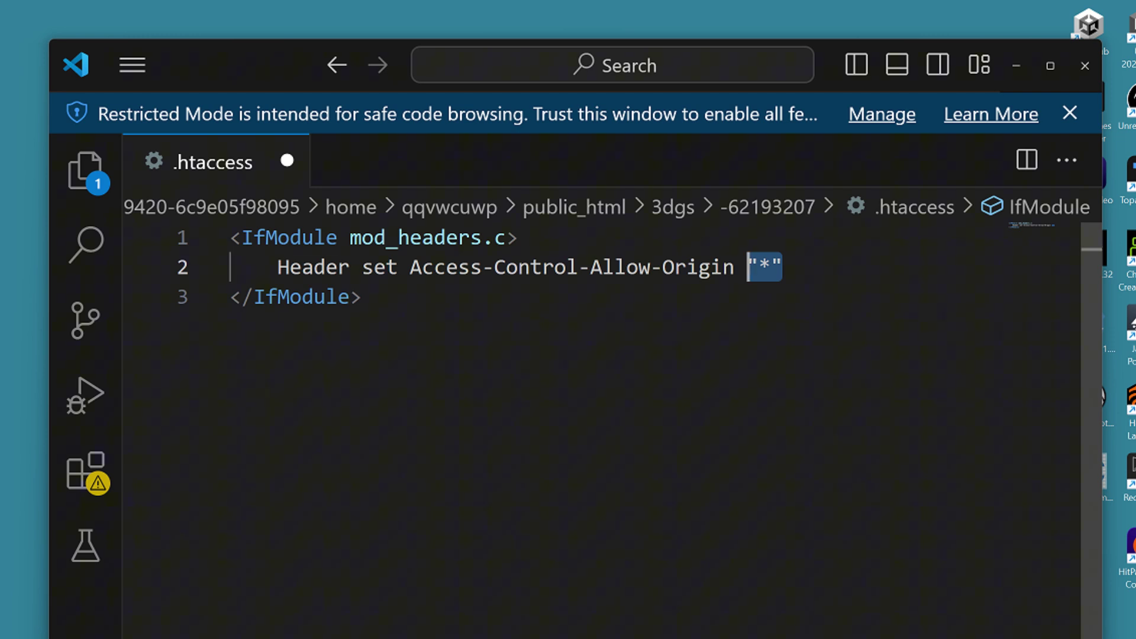
pyautogui.click(362, 296)
pyautogui.moveTo(760, 267); pyautogui.dragTo(771, 266)
# Step: Save .htaccess and close Visual Studio Code
pyautogui.click(132, 65)
pyautogui.moveTo(119, 104)
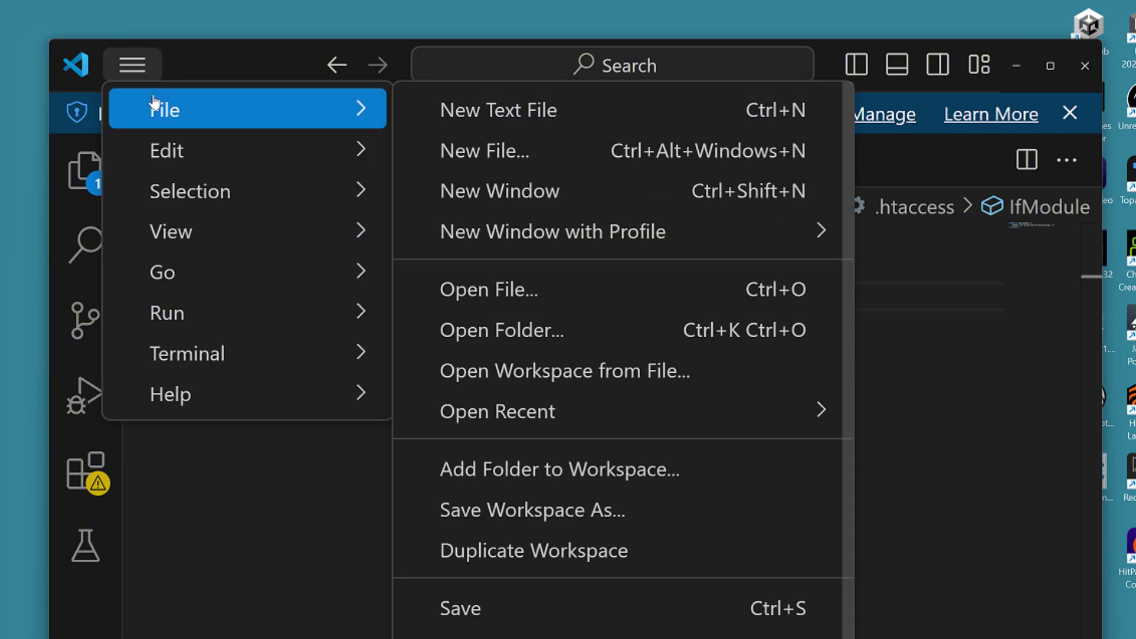
pyautogui.click(682, 617)
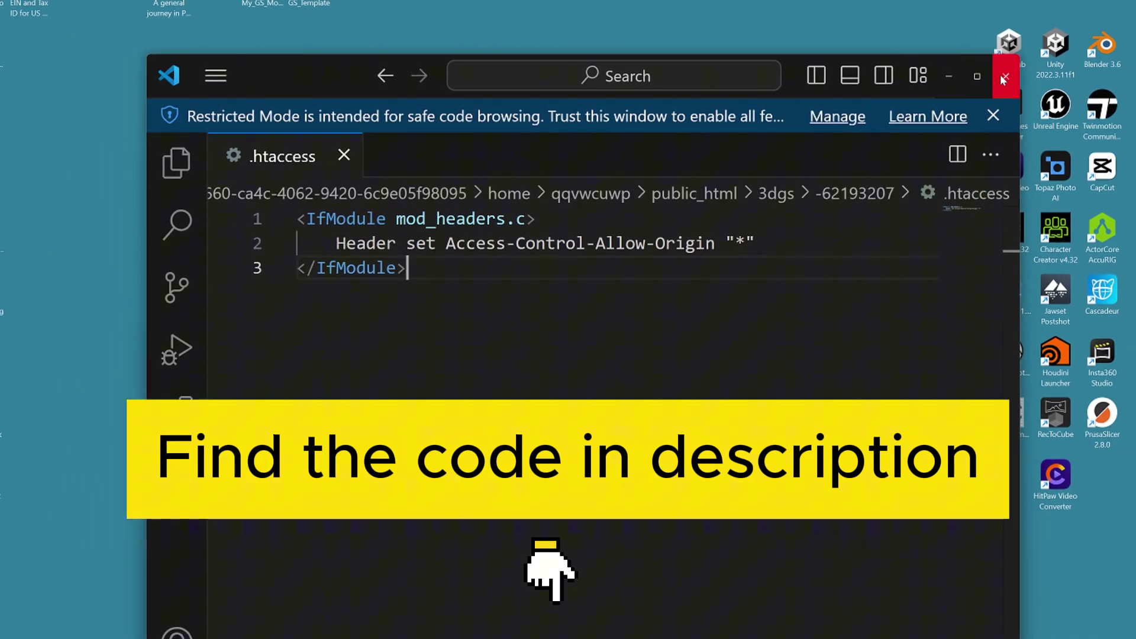
pyautogui.click(1003, 78)
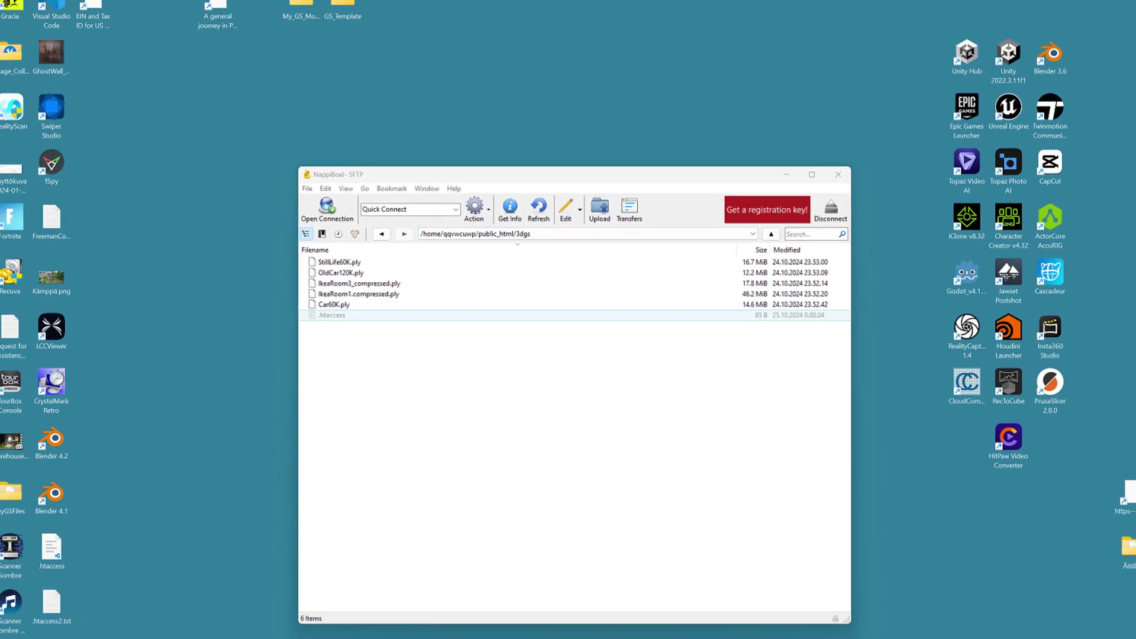
# Step: Switch to the browser, reload the PlayCanvas Model Viewer, and load the hosted IkeaRoom3_compressed.ply from its URL
pyautogui.click(708, 626)
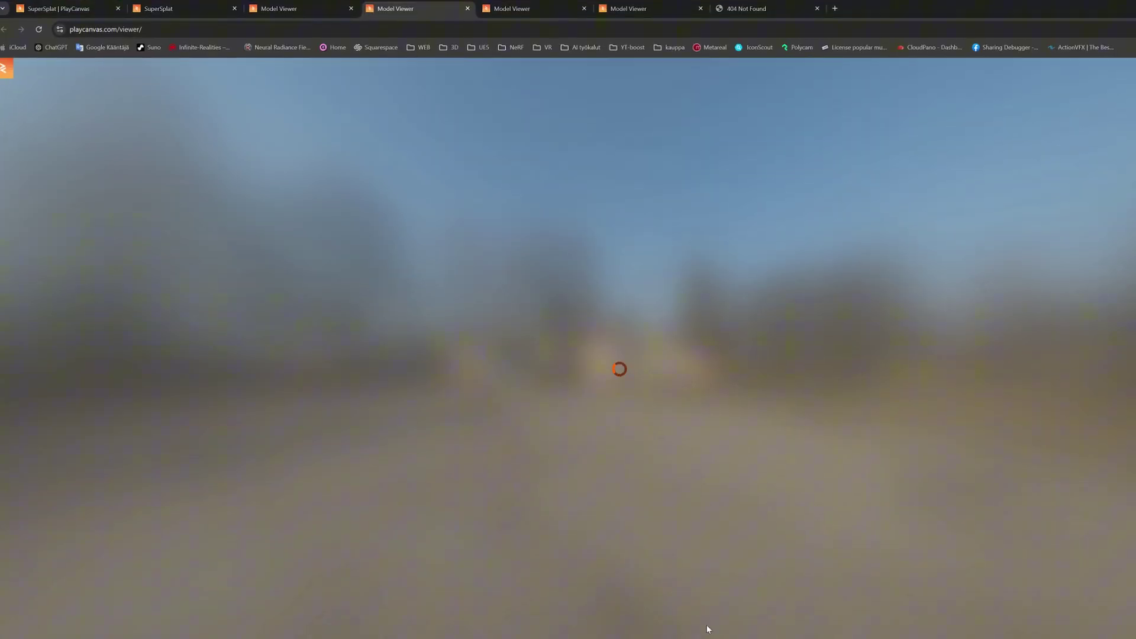
pyautogui.click(40, 29)
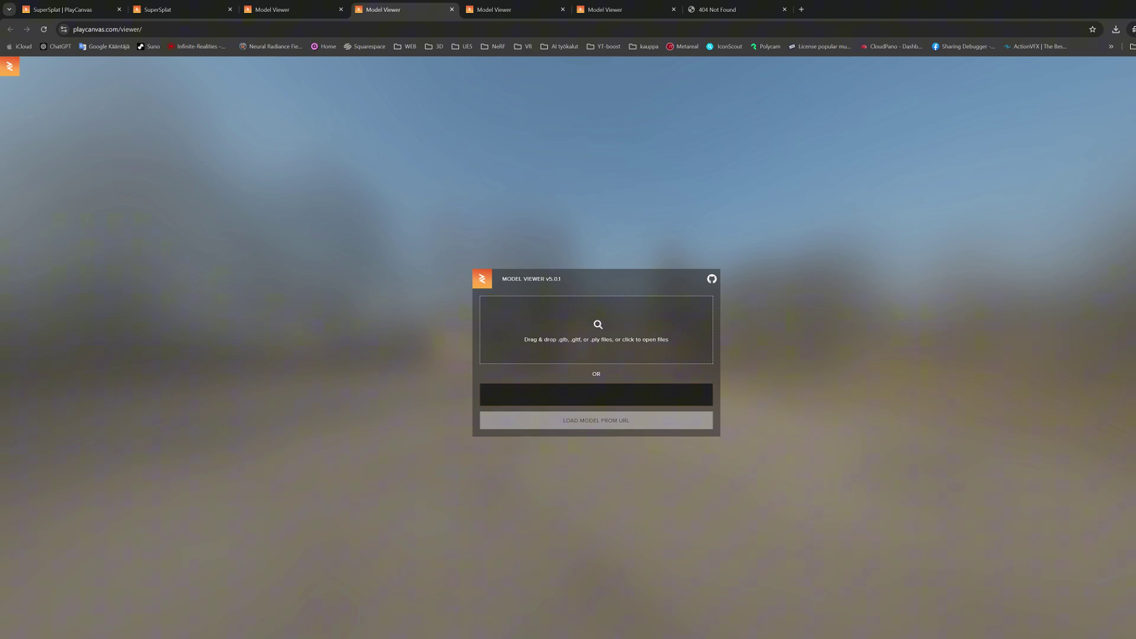
pyautogui.write('https://nappiboxi.net/3dgs/IkeaRoom3_compressed.ply')
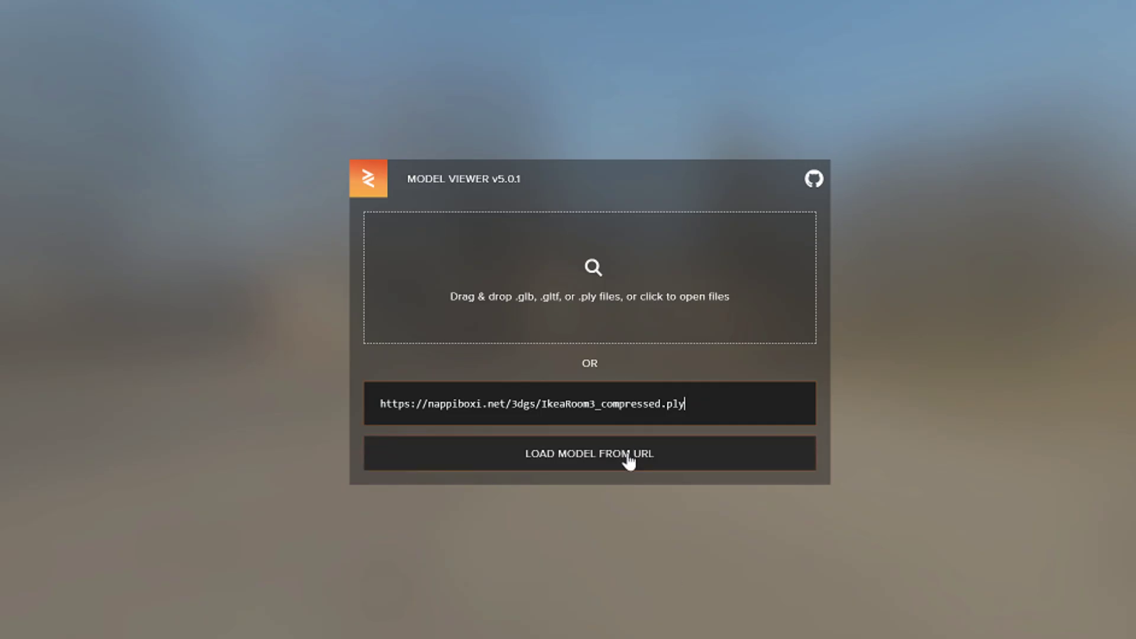
pyautogui.click(628, 461)
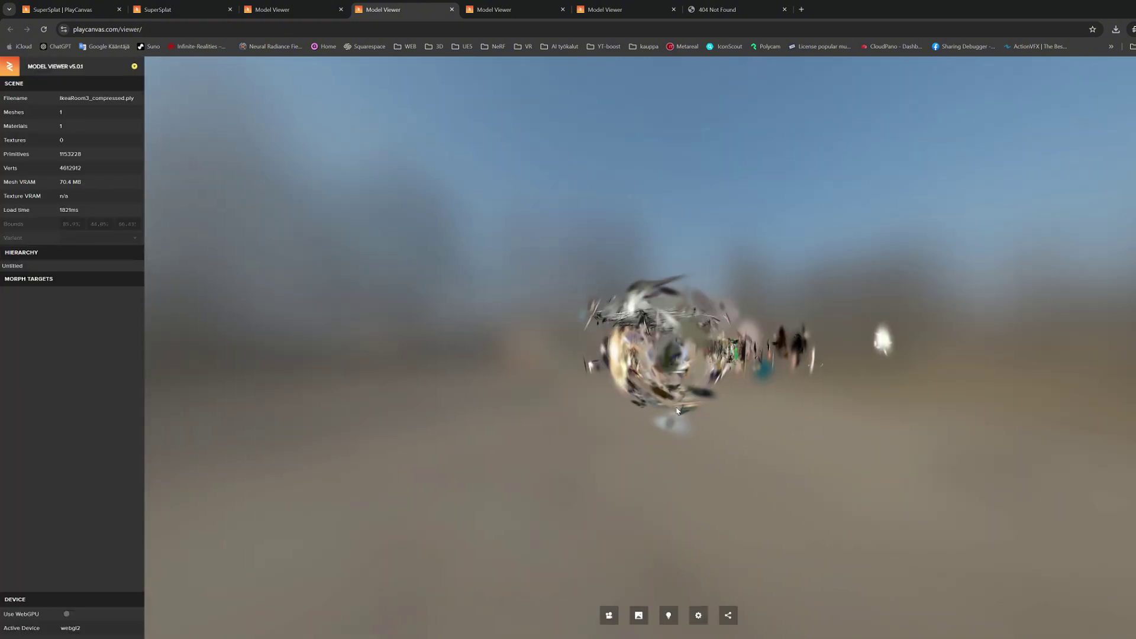
pyautogui.moveTo(668, 490); pyautogui.dragTo(527, 457)
pyautogui.scroll(5, 694, 386)
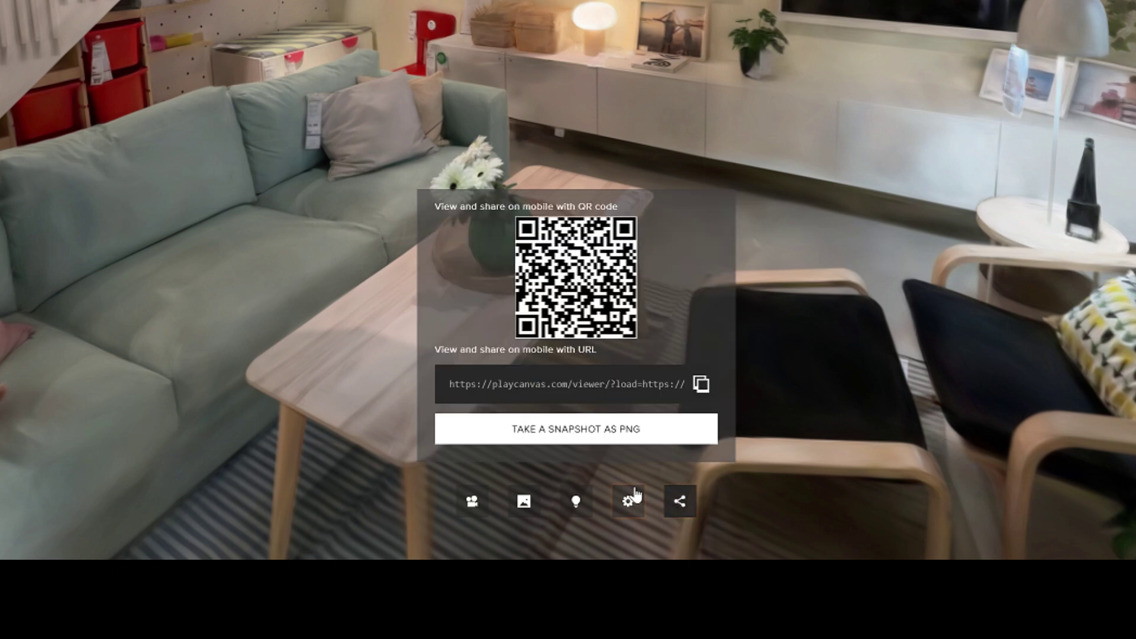
# Step: Copy the viewer's share URL for the room model and paste it over the PLY link in Notepad
pyautogui.moveTo(450, 384); pyautogui.dragTo(730, 384)
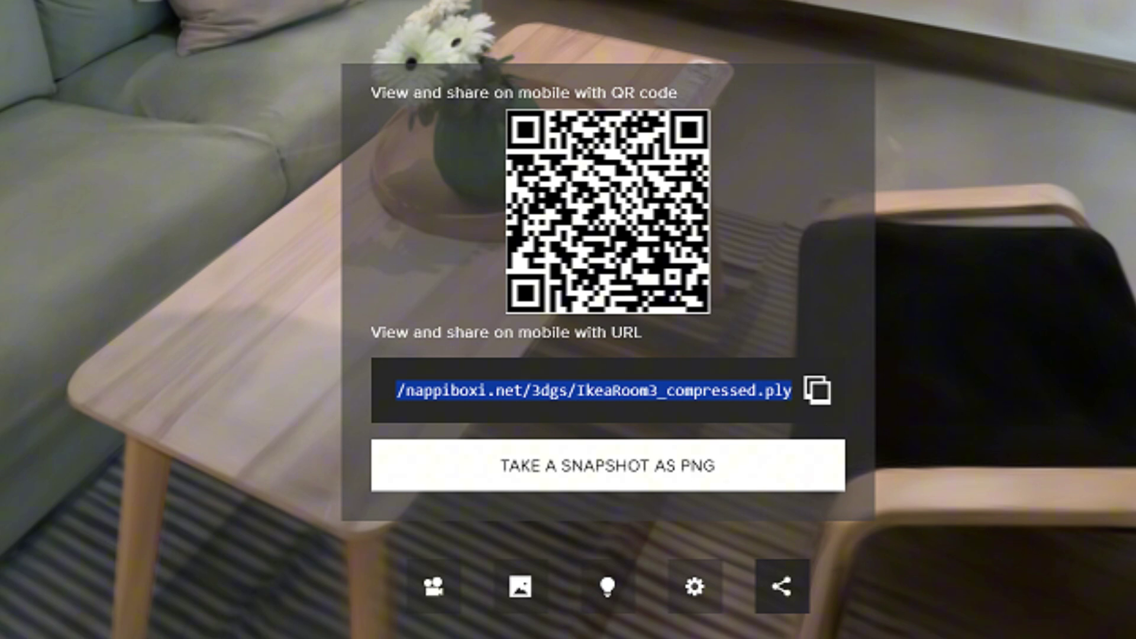
pyautogui.click(687, 409)
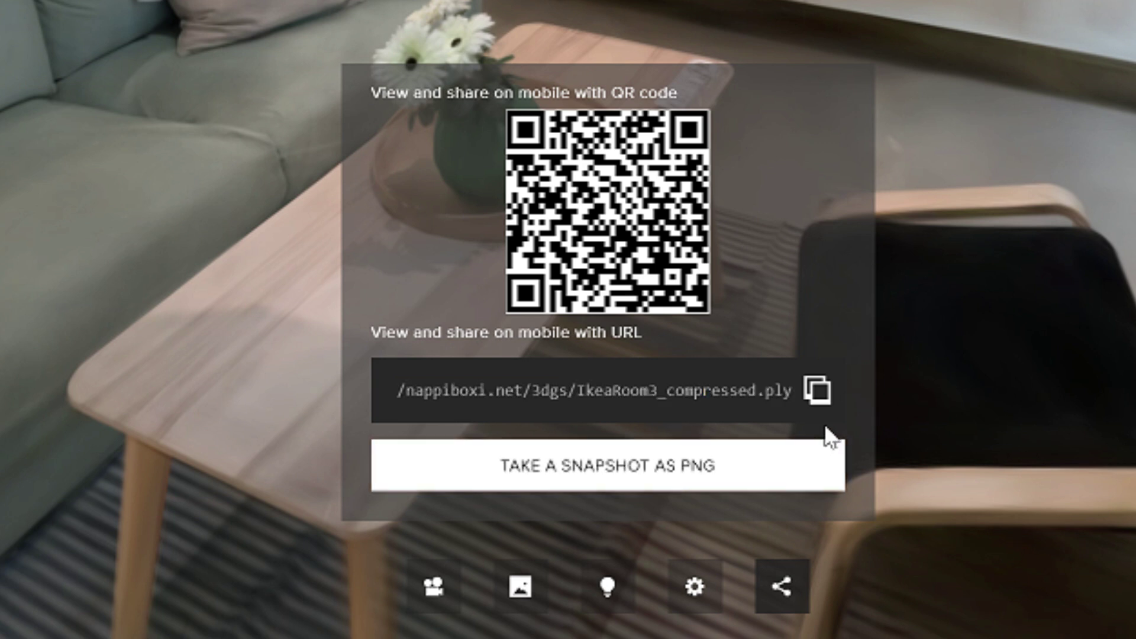
pyautogui.click(817, 391)
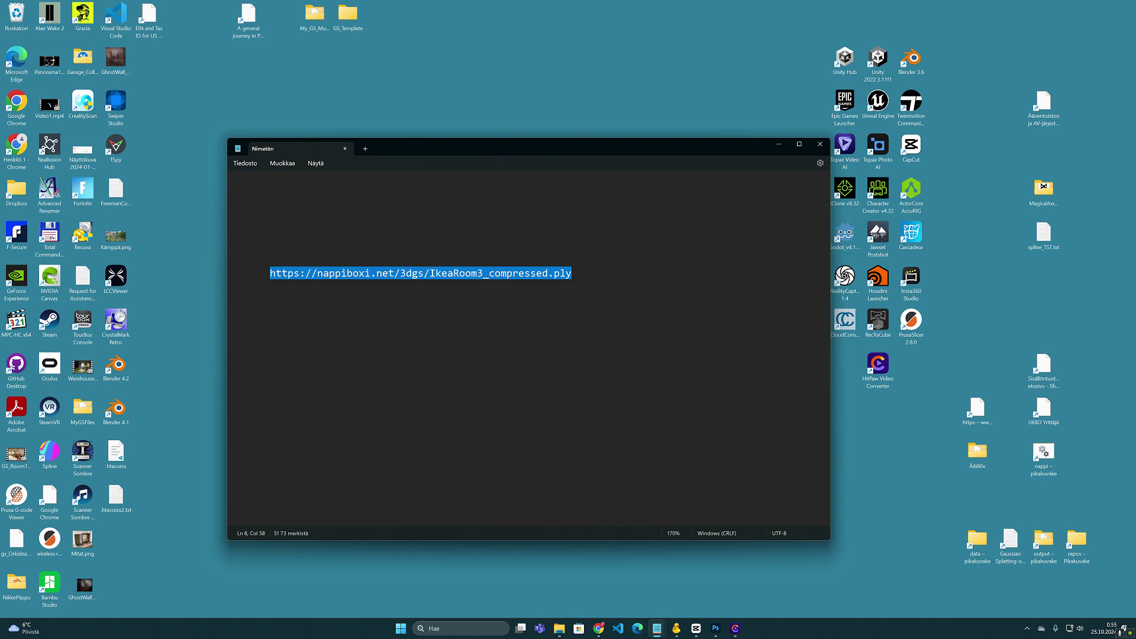
pyautogui.hotkey('ctrl', 'v')
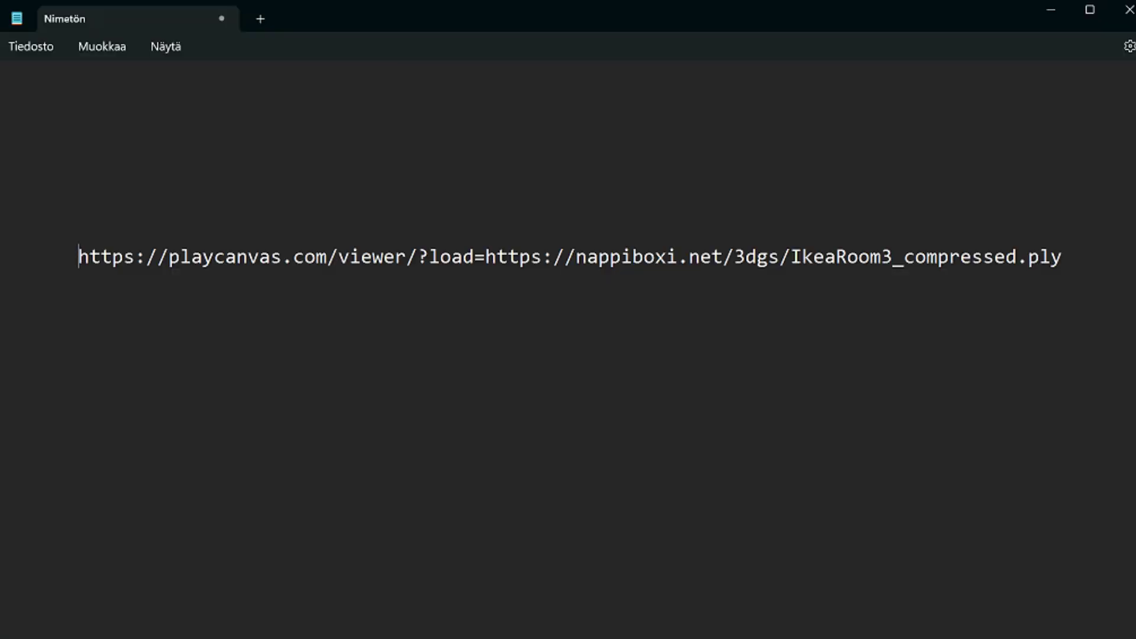
# Step: Examine the parts of the share URL: the viewer address, the ?load= parameter, and the hosted PLY file's address
pyautogui.hotkey('shift', 'Right')
pyautogui.hotkey('shift', 'Right')
pyautogui.hotkey('shift', 'Right')
pyautogui.hotkey('shift', 'Right')
pyautogui.hotkey('shift', 'Right')
pyautogui.hotkey('shift', 'Right')
pyautogui.hotkey('shift', 'Right')
pyautogui.hotkey('shift', 'Right')
pyautogui.hotkey('shift', 'Right')
pyautogui.hotkey('shift', 'Right')
pyautogui.hotkey('shift', 'Right')
pyautogui.hotkey('shift', 'Right')
pyautogui.hotkey('shift', 'Right')
pyautogui.hotkey('shift', 'Right')
pyautogui.hotkey('shift', 'Right')
pyautogui.hotkey('shift', 'Right')
pyautogui.hotkey('shift', 'Right')
pyautogui.hotkey('shift', 'Right')
pyautogui.hotkey('shift', 'Right')
pyautogui.hotkey('shift', 'Right')
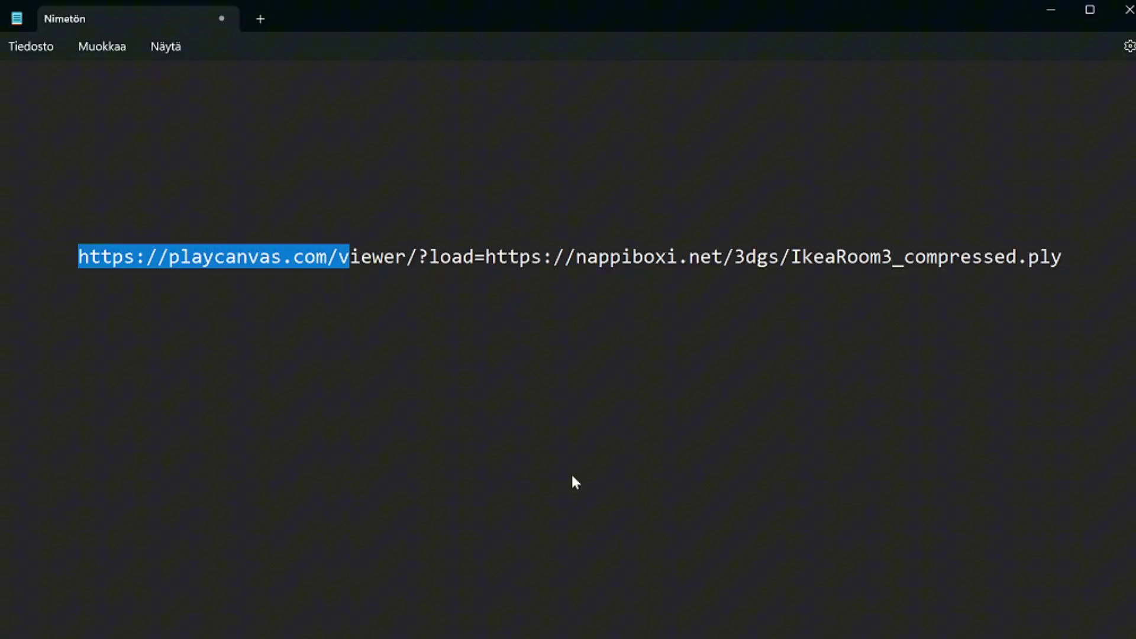
pyautogui.hotkey('shift', 'Right')
pyautogui.hotkey('shift', 'Right')
pyautogui.hotkey('shift', 'Right')
pyautogui.hotkey('shift', 'Right')
pyautogui.hotkey('shift', 'Right')
pyautogui.hotkey('shift', 'Right')
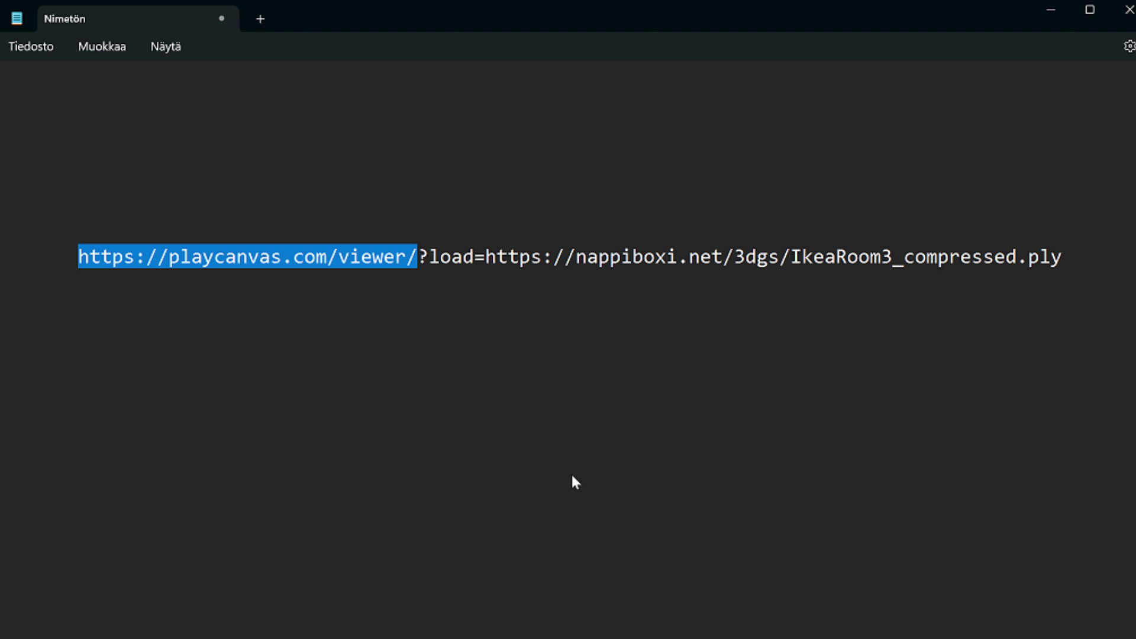
pyautogui.press('Right')
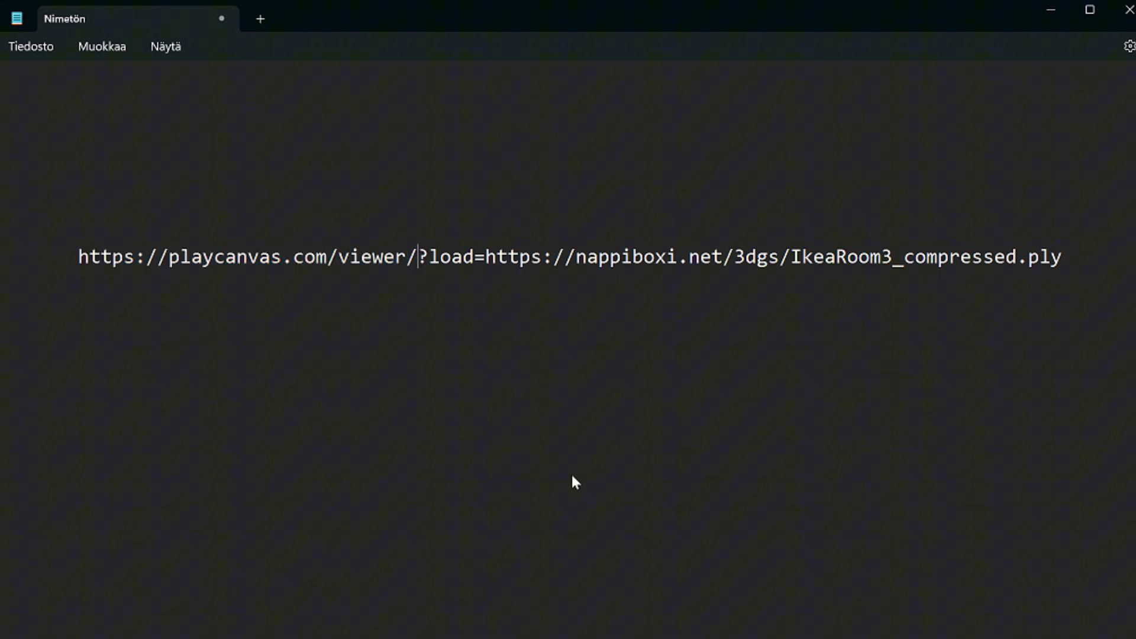
pyautogui.hotkey('shift', 'Right')
pyautogui.hotkey('shift', 'Right')
pyautogui.hotkey('shift', 'Right')
pyautogui.hotkey('shift', 'Right')
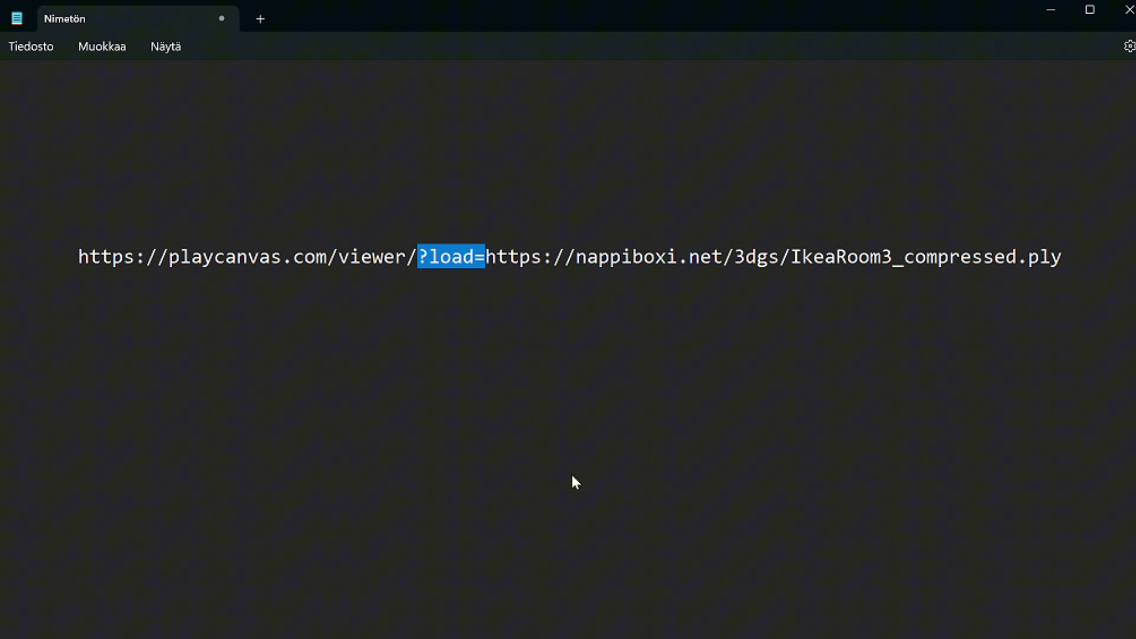
pyautogui.press('Right')
pyautogui.hotkey('shift', 'Right')
pyautogui.hotkey('shift', 'Right')
pyautogui.hotkey('shift', 'Right')
pyautogui.hotkey('shift', 'Right')
pyautogui.hotkey('shift', 'Right')
pyautogui.hotkey('shift', 'Right')
pyautogui.hotkey('shift', 'Right')
pyautogui.hotkey('shift', 'Right')
pyautogui.hotkey('shift', 'Right')
pyautogui.hotkey('shift', 'Right')
pyautogui.hotkey('shift', 'Right')
pyautogui.hotkey('shift', 'Right')
pyautogui.hotkey('shift', 'Right')
pyautogui.hotkey('shift', 'Right')
pyautogui.hotkey('shift', 'Right')
pyautogui.hotkey('shift', 'Right')
pyautogui.hotkey('shift', 'Right')
pyautogui.hotkey('shift', 'Right')
pyautogui.hotkey('shift', 'Right')
pyautogui.hotkey('shift', 'Right')
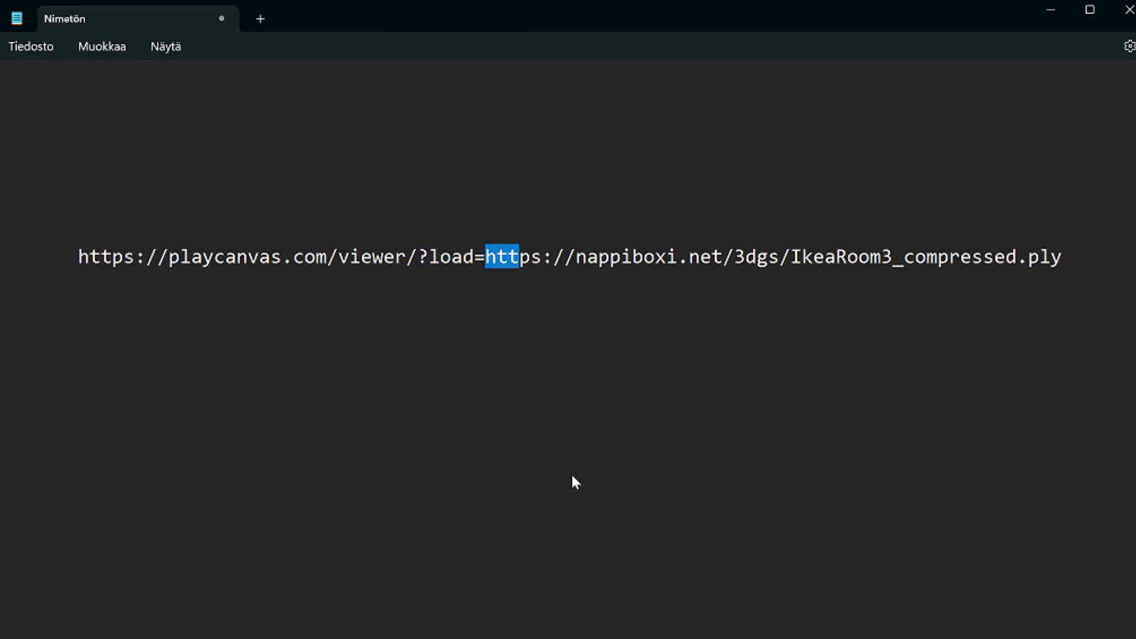
pyautogui.hotkey('shift', 'Right')
pyautogui.hotkey('shift', 'Right')
pyautogui.hotkey('shift', 'Right')
pyautogui.hotkey('shift', 'Right')
pyautogui.hotkey('shift', 'Right')
pyautogui.hotkey('shift', 'Right')
pyautogui.hotkey('shift', 'Right')
pyautogui.hotkey('shift', 'Right')
pyautogui.hotkey('shift', 'Right')
pyautogui.hotkey('shift', 'Right')
pyautogui.hotkey('shift', 'Right')
pyautogui.hotkey('shift', 'Right')
pyautogui.hotkey('shift', 'Right')
pyautogui.hotkey('shift', 'Right')
pyautogui.hotkey('shift', 'Right')
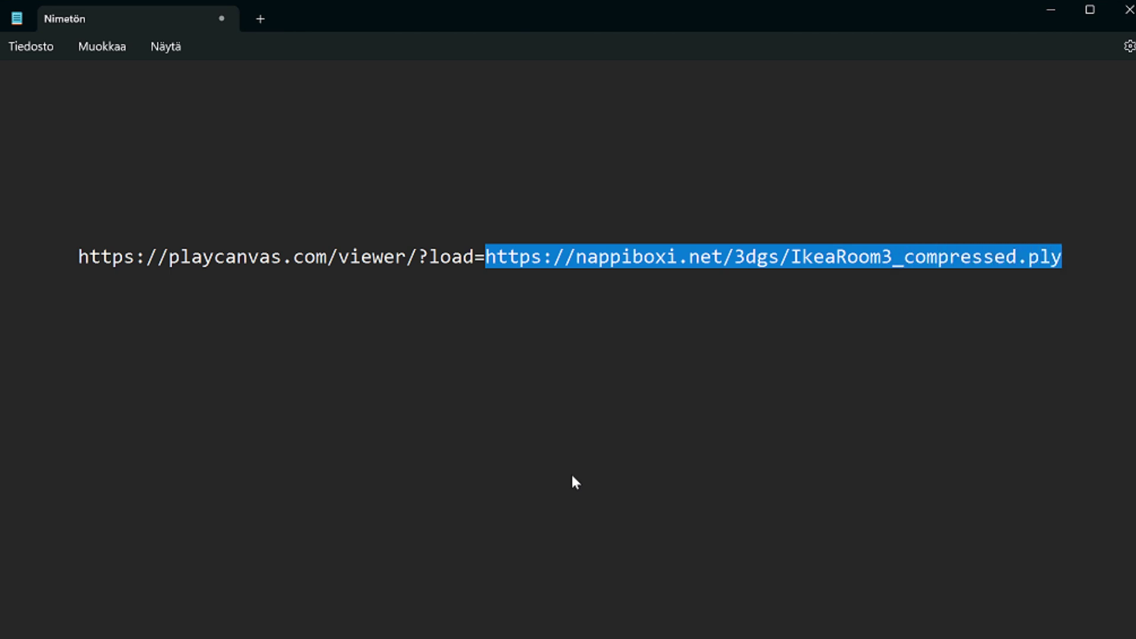
pyautogui.press('Right')
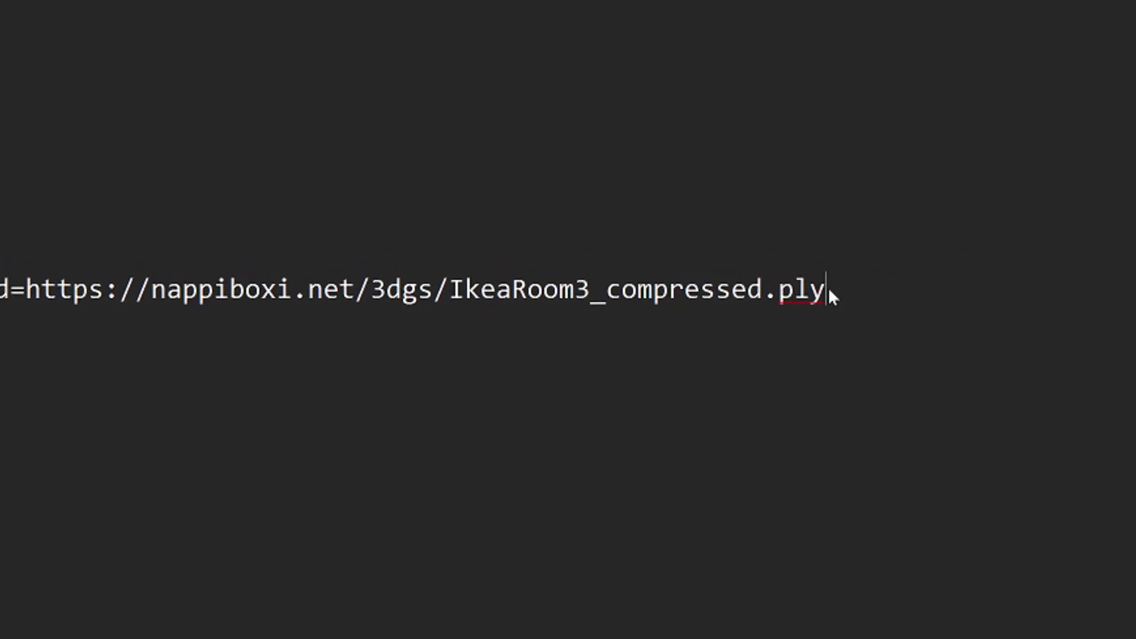
# Step: Replace the PLY file name in the share URL with OldCar120K, keeping the .ply extension
pyautogui.moveTo(823, 290); pyautogui.dragTo(448, 289)
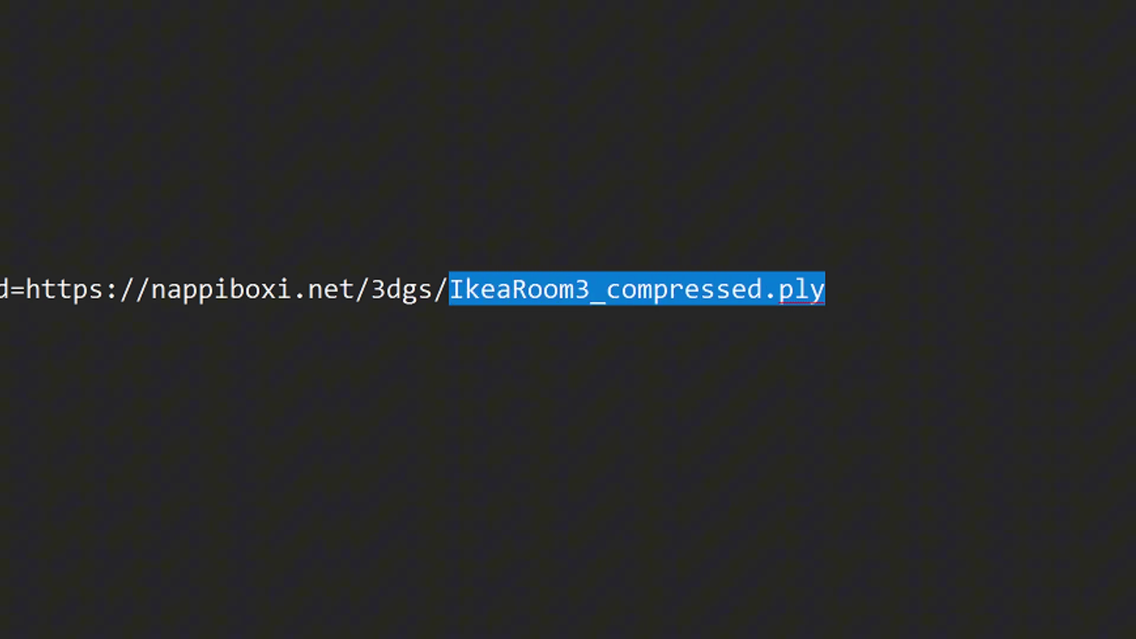
pyautogui.press('Right')
pyautogui.press('Left')
pyautogui.press('Left')
pyautogui.press('Left')
pyautogui.press('Left')
pyautogui.press('BackSpace')
pyautogui.press('BackSpace')
pyautogui.press('BackSpace')
pyautogui.press('BackSpace')
pyautogui.press('BackSpace')
pyautogui.press('BackSpace')
pyautogui.press('BackSpace')
pyautogui.press('BackSpace')
pyautogui.press('BackSpace')
pyautogui.press('BackSpace')
pyautogui.press('BackSpace')
pyautogui.press('BackSpace')
pyautogui.press('BackSpace')
pyautogui.press('BackSpace')
pyautogui.press('BackSpace')
pyautogui.press('BackSpace')
pyautogui.press('BackSpace')
pyautogui.press('BackSpace')
pyautogui.press('BackSpace')
pyautogui.press('BackSpace')
pyautogui.write('OldCar120K')
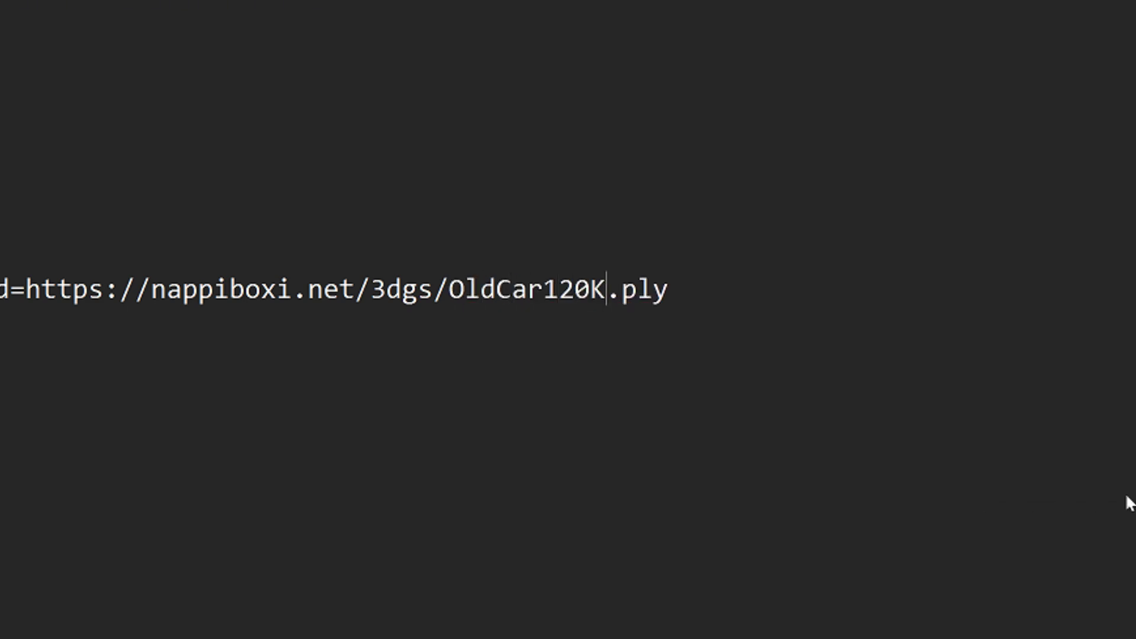
# Step: Change the model file name in the share URL to StillLife60K
pyautogui.press('BackSpace')
pyautogui.press('BackSpace')
pyautogui.press('BackSpace')
pyautogui.press('BackSpace')
pyautogui.press('BackSpace')
pyautogui.press('BackSpace')
pyautogui.press('BackSpace')
pyautogui.press('BackSpace')
pyautogui.press('BackSpace')
pyautogui.press('BackSpace')
pyautogui.write('StillLife60K')
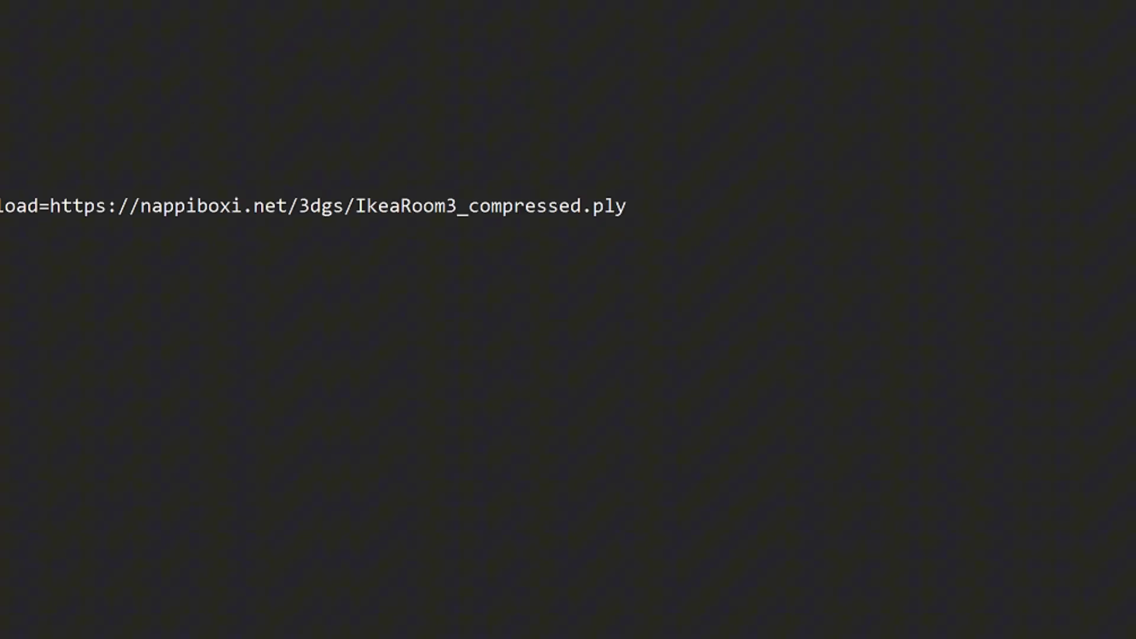
# Step: Append &cameraPosition=1,2,3 to the IkeaRoom3_compressed.ply share URL
pyautogui.write('&')
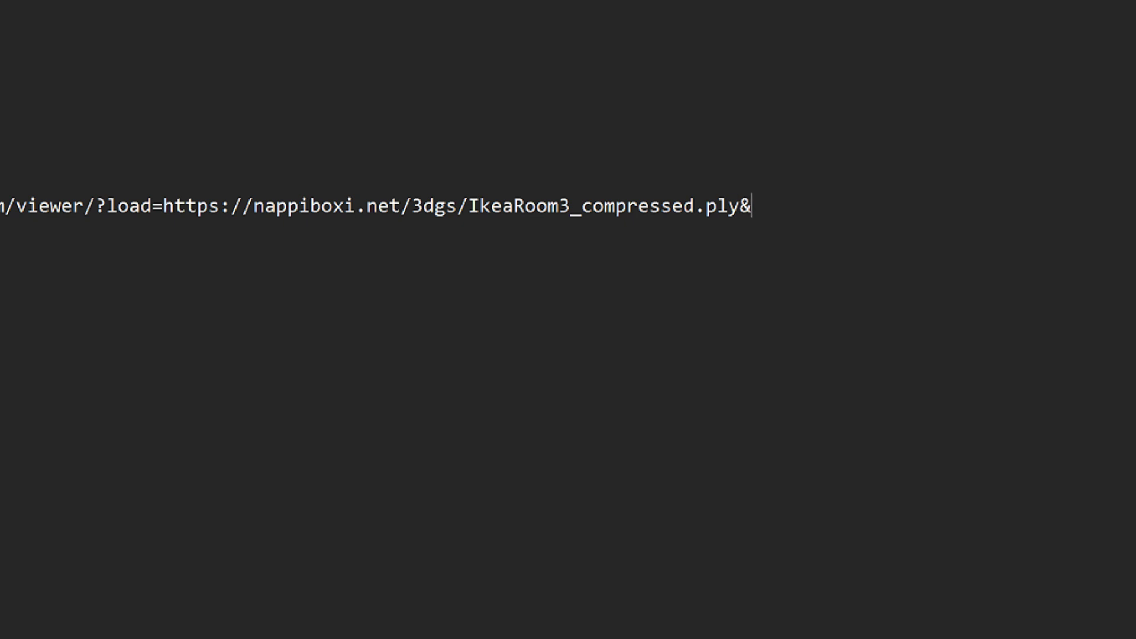
pyautogui.write('cameraPosition')
pyautogui.moveTo(820, 208); pyautogui.dragTo(833, 211)
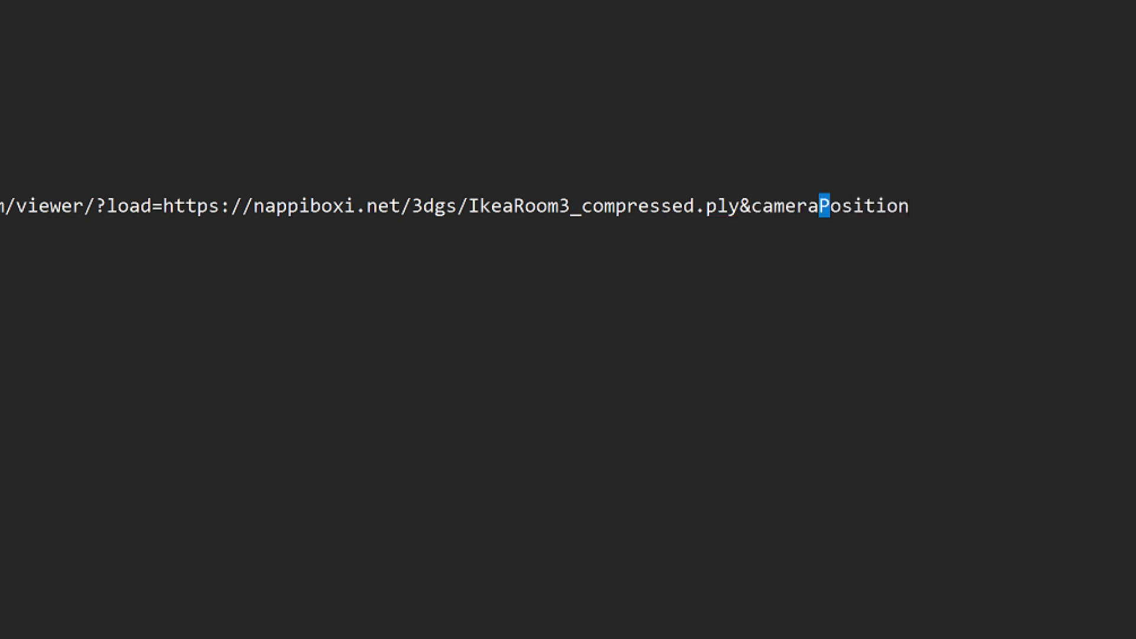
pyautogui.click(910, 206)
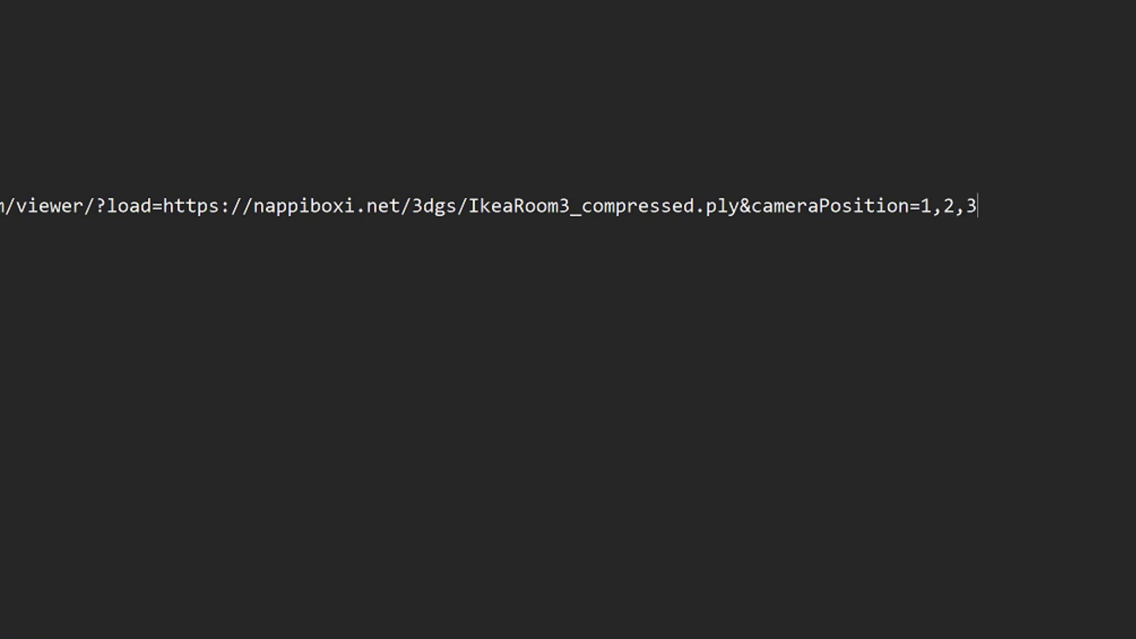
# Step: Copy the share URL with the camera position and open it in the browser
pyautogui.moveTo(741, 246); pyautogui.dragTo(138, 249)
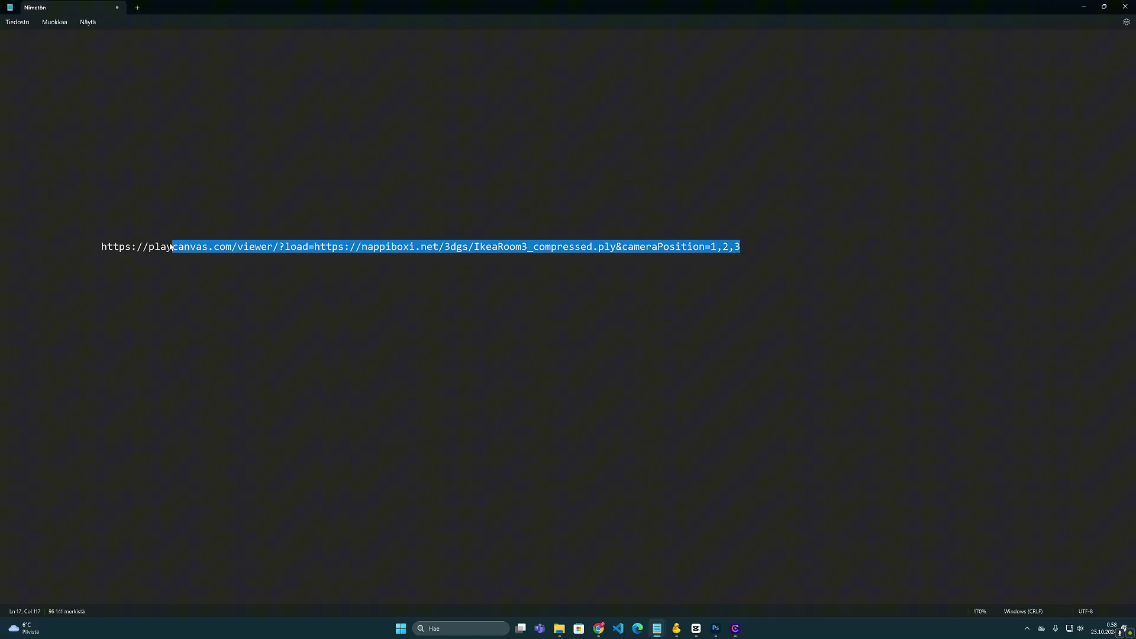
pyautogui.hotkey('ctrl', 'c')
pyautogui.hotkey('alt', 'Tab')
pyautogui.hotkey('ctrl', 'l')
pyautogui.hotkey('ctrl', 'v')
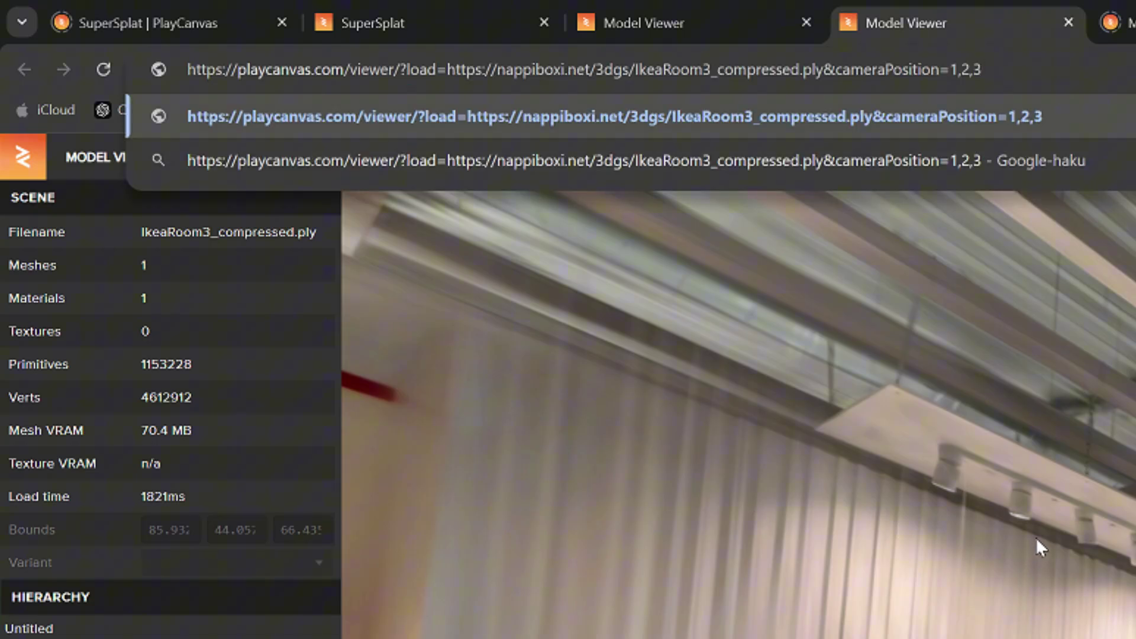
pyautogui.press('Return')
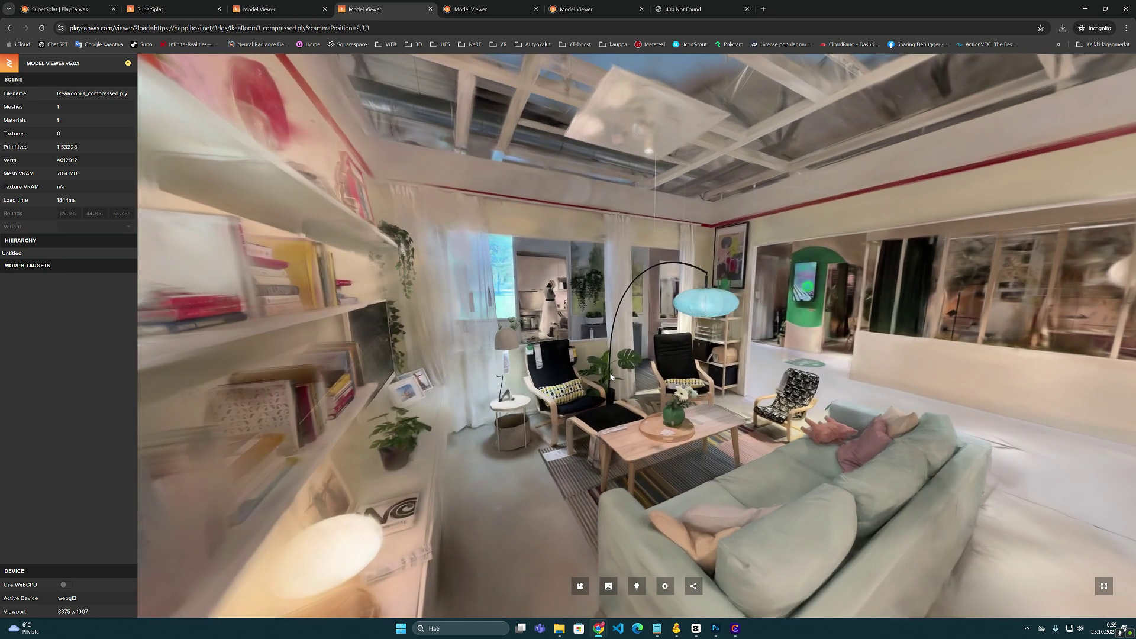
# Step: Adjust the cameraPosition values in the viewer URL, including 0.25,3,-3, and reload the room model
pyautogui.moveTo(610, 376); pyautogui.dragTo(503, 355)
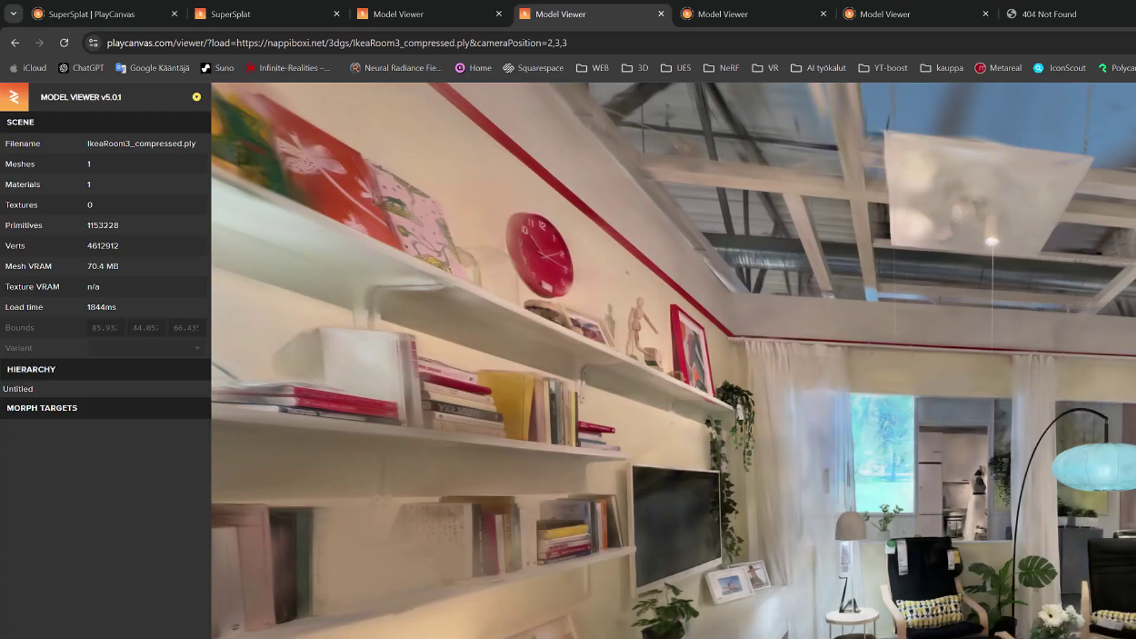
pyautogui.click(379, 28)
pyautogui.click(381, 28)
pyautogui.press('BackSpace')
pyautogui.write('1')
pyautogui.press('Return')
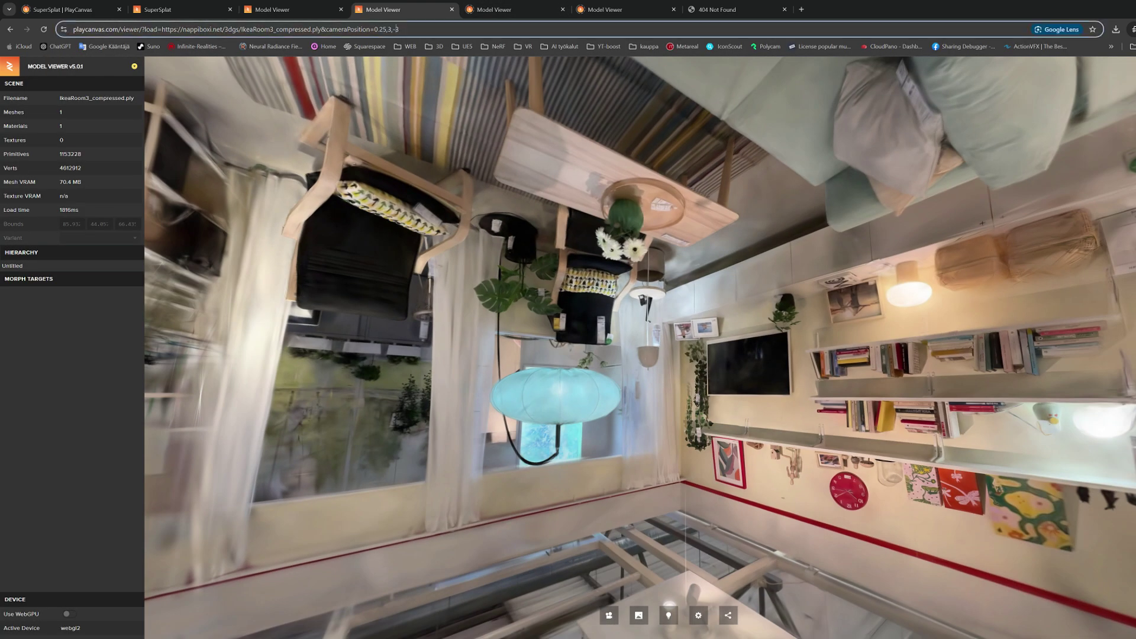
pyautogui.click(396, 29)
pyautogui.press('BackSpace')
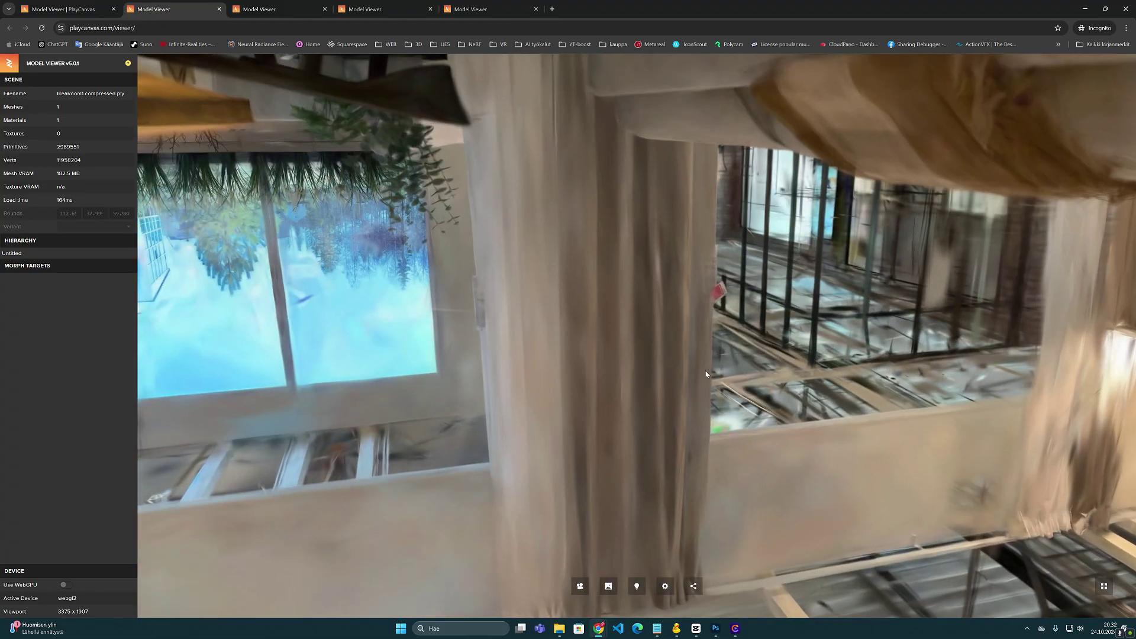
# Step: In the SuperSplat editor, reduce Centers Size to 0 and set the IkeaRoom1.compressed.ply model's Y position to about 2.41
pyautogui.moveTo(706, 375); pyautogui.dragTo(674, 172)
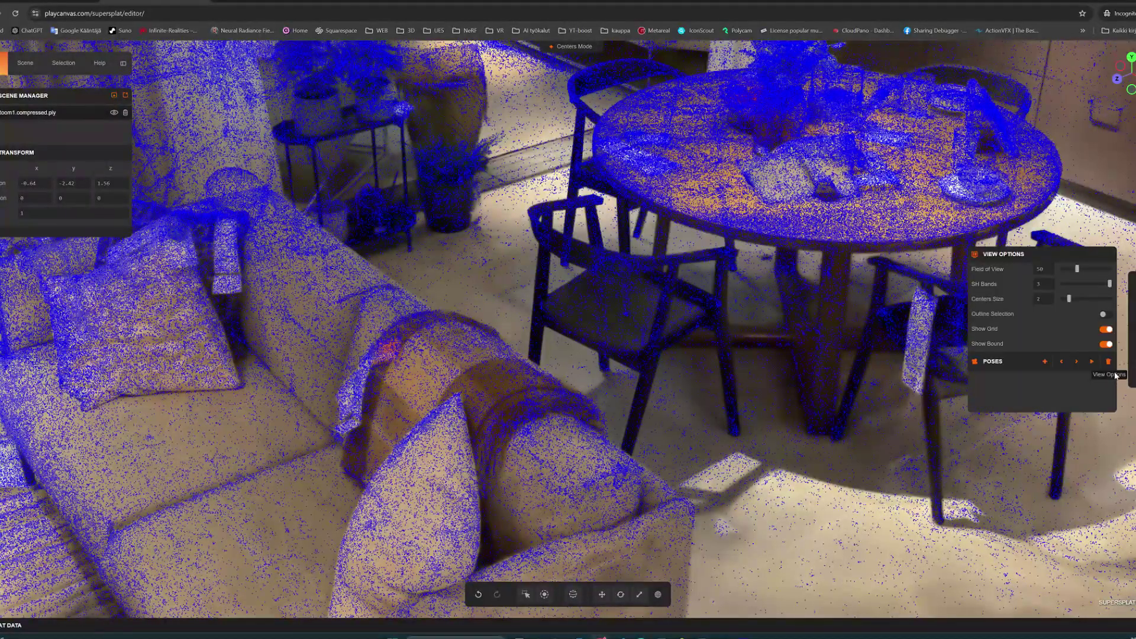
pyautogui.moveTo(1068, 300); pyautogui.dragTo(1058, 302)
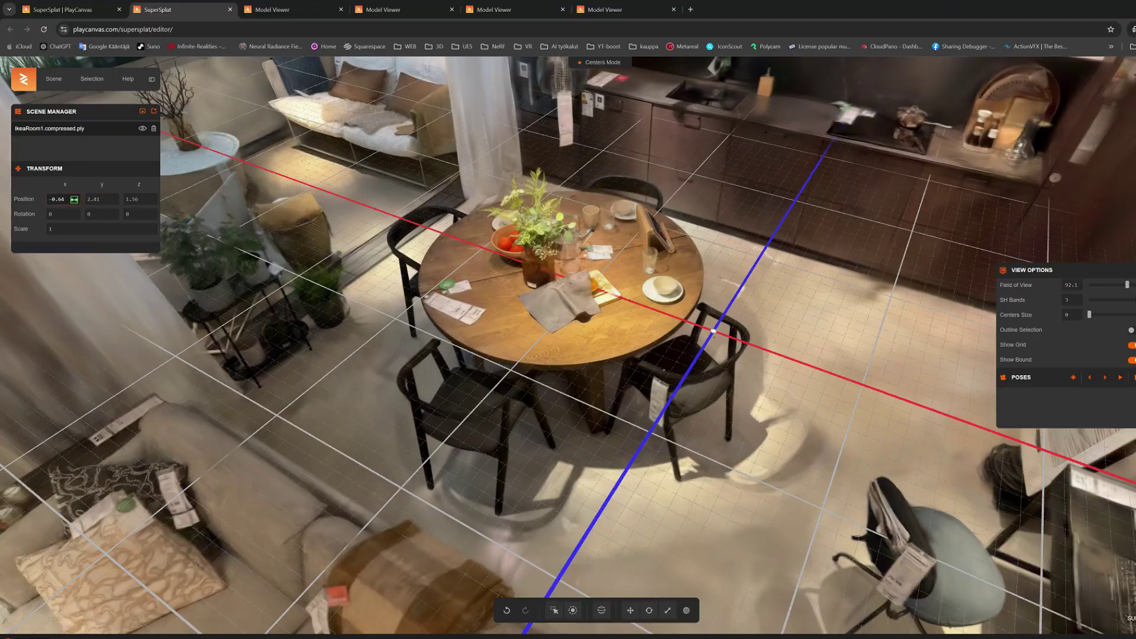
pyautogui.moveTo(74, 200); pyautogui.dragTo(104, 200)
pyautogui.moveTo(646, 397); pyautogui.dragTo(471, 411)
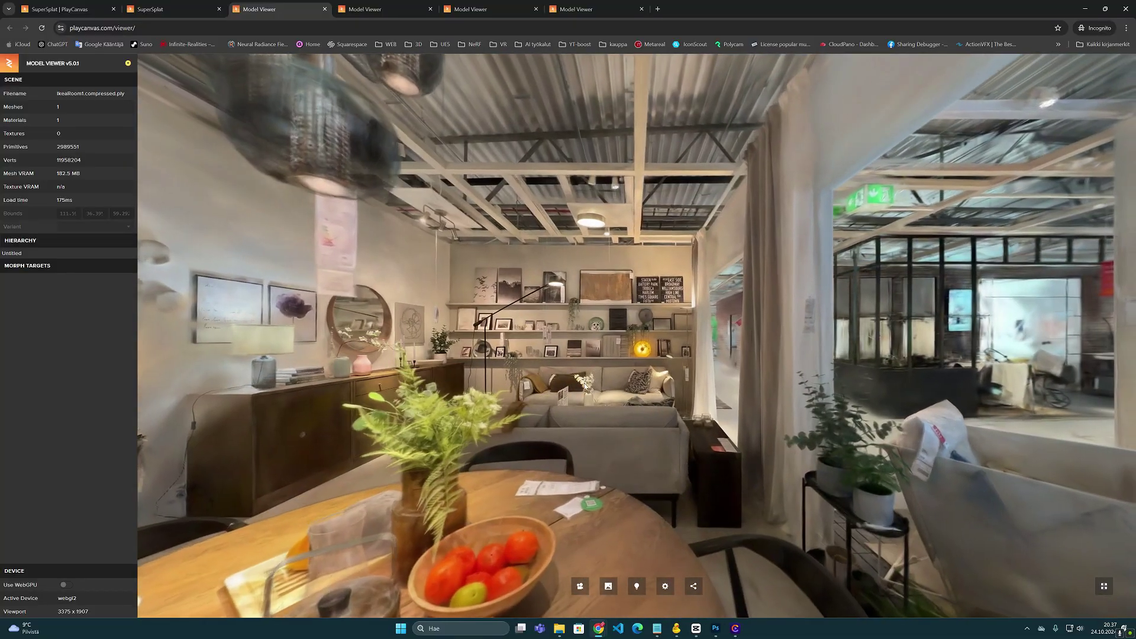
# Step: Examine the IkeaRoom1.compressed.ply, GirlSitting30k.ply and Furbie30K.ply splats from several angles in the Model Viewer
pyautogui.moveTo(584, 385); pyautogui.dragTo(835, 422)
pyautogui.moveTo(729, 359); pyautogui.dragTo(510, 364)
pyautogui.scroll(3, 638, 360)
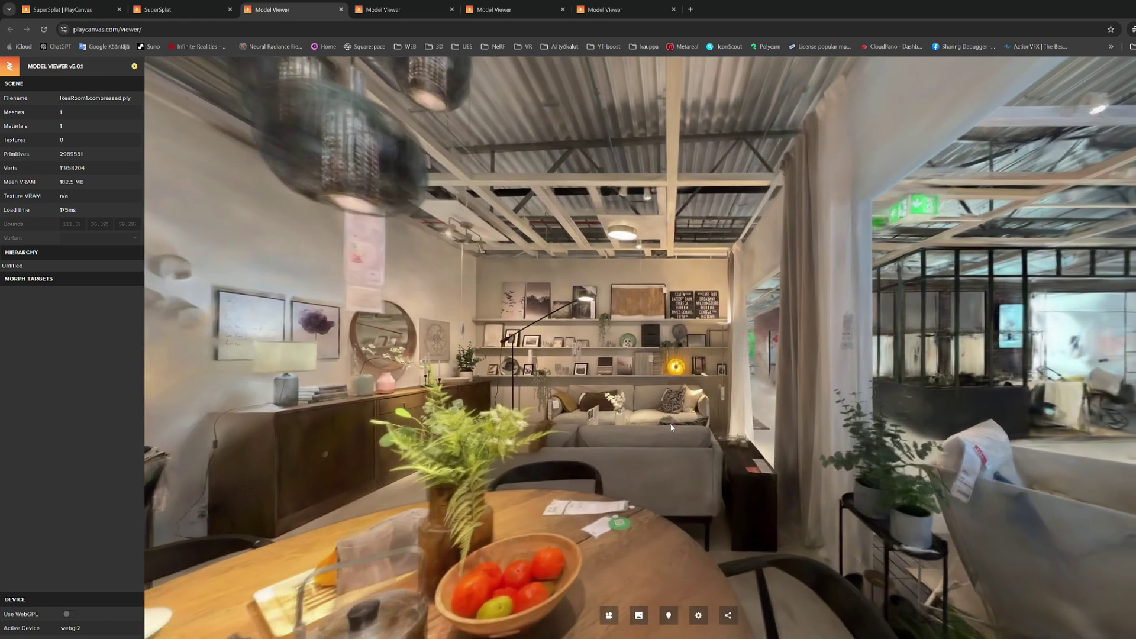
pyautogui.moveTo(672, 427); pyautogui.dragTo(489, 397)
pyautogui.scroll(-5, 489, 397)
pyautogui.scroll(-3, 496, 409)
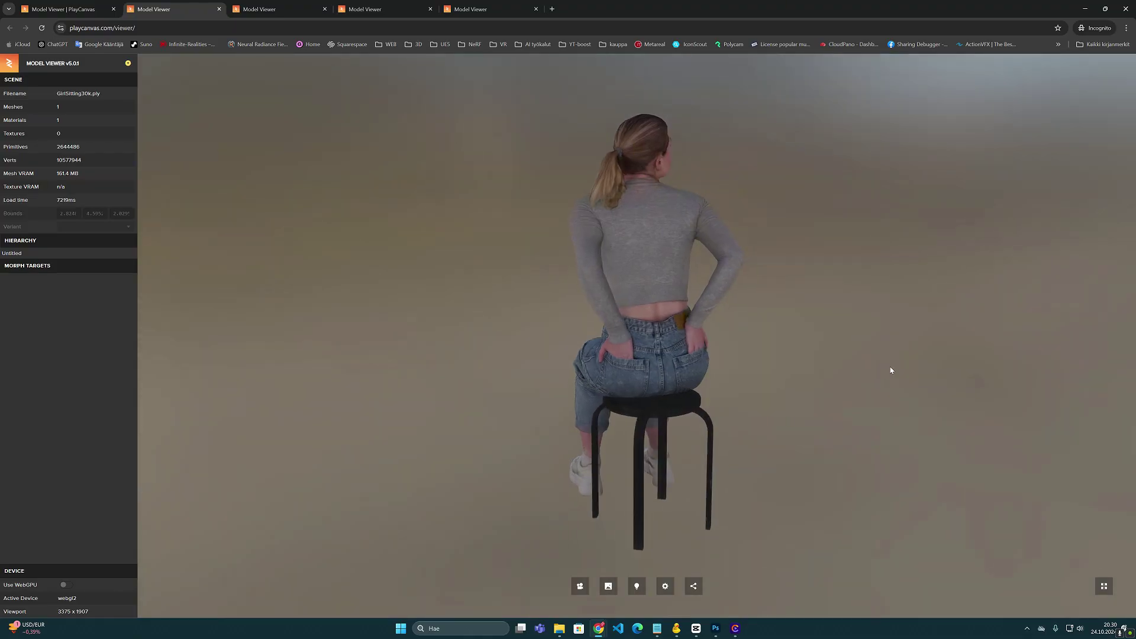
pyautogui.moveTo(888, 371); pyautogui.dragTo(449, 376)
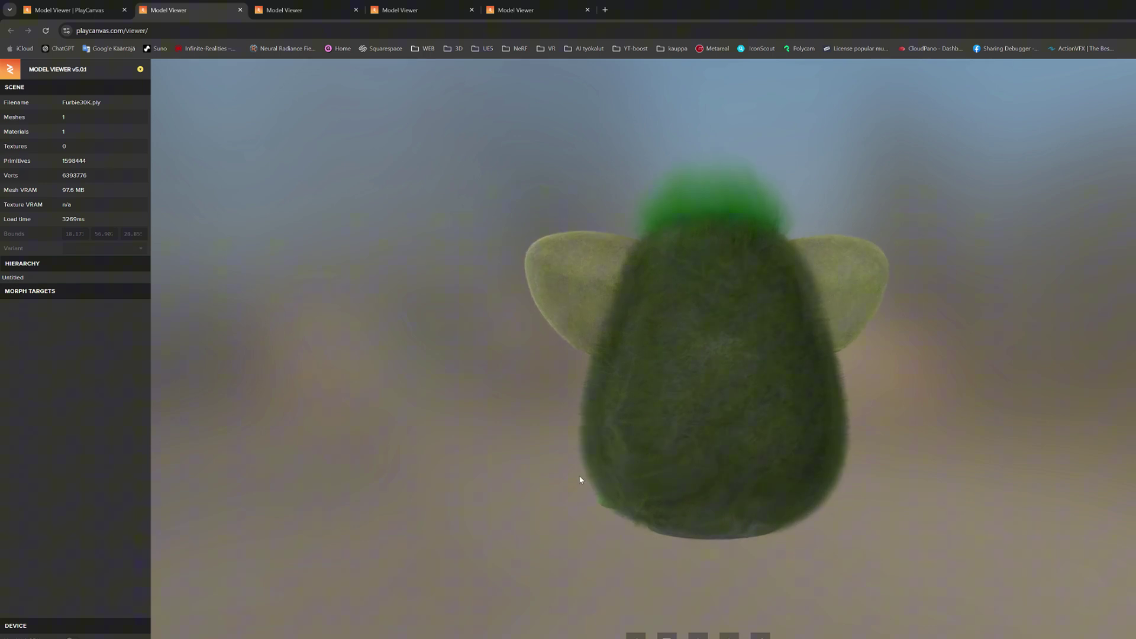
pyautogui.moveTo(582, 481); pyautogui.dragTo(1066, 451)
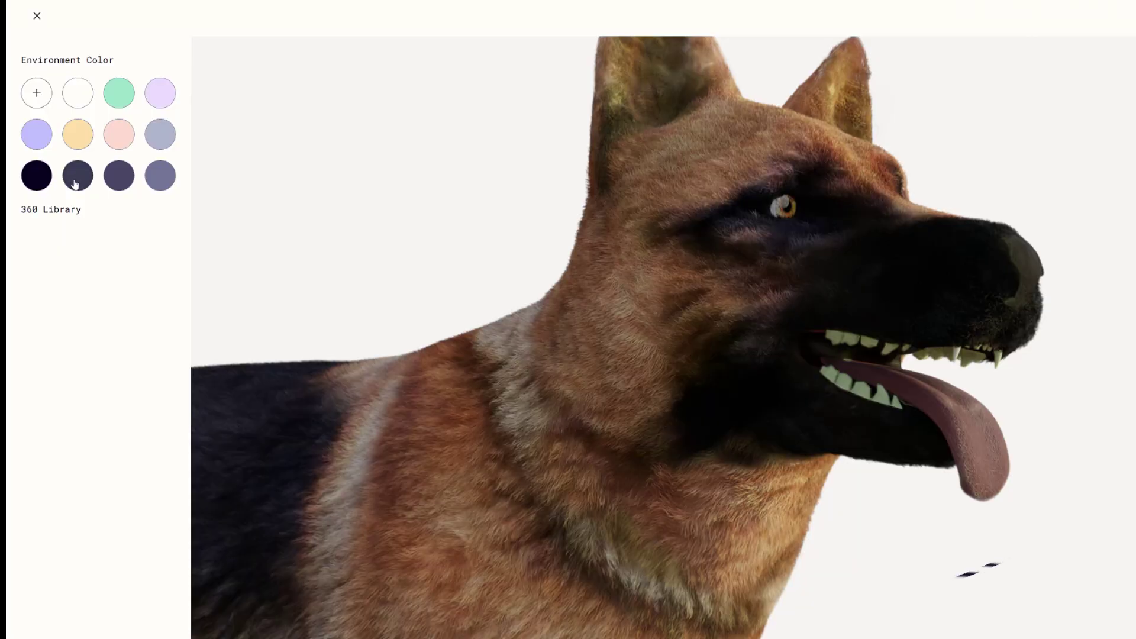
# Step: In Polycam, try several environment colours behind the dog splat, ending with pale lilac, and open the Furby splat's sharing options
pyautogui.click(77, 175)
pyautogui.click(160, 175)
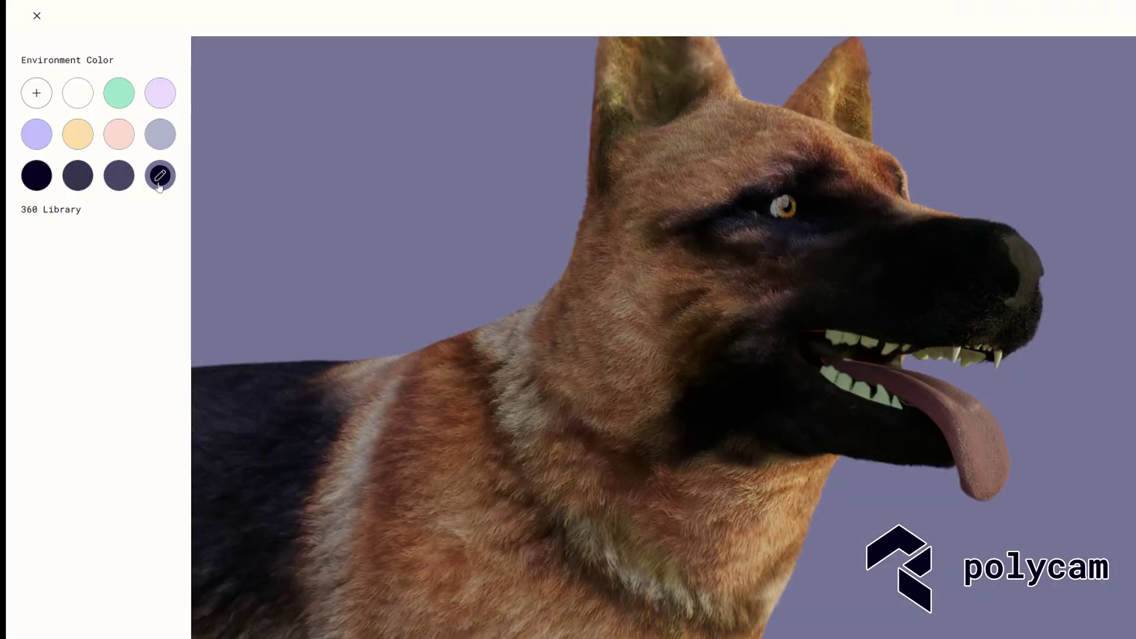
pyautogui.click(112, 180)
pyautogui.click(36, 93)
pyautogui.click(151, 96)
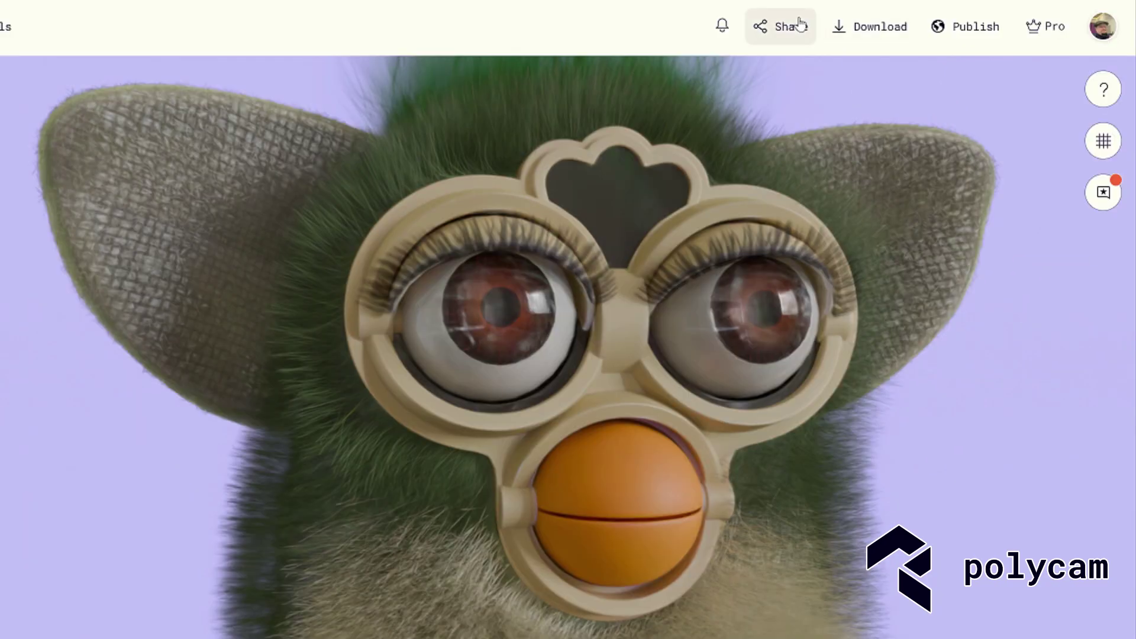
pyautogui.click(800, 25)
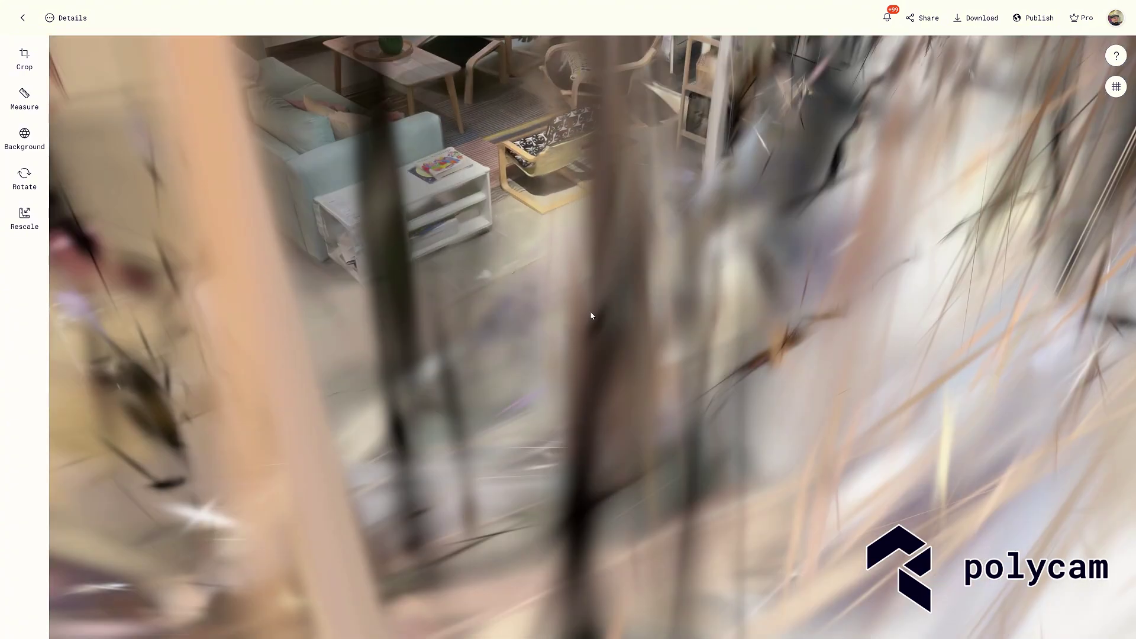
# Step: Examine the IKEA room splat from different viewpoints in Polycam and in the PlayCanvas Model Viewer
pyautogui.scroll(-10, 590, 316)
pyautogui.moveTo(606, 303); pyautogui.dragTo(765, 271)
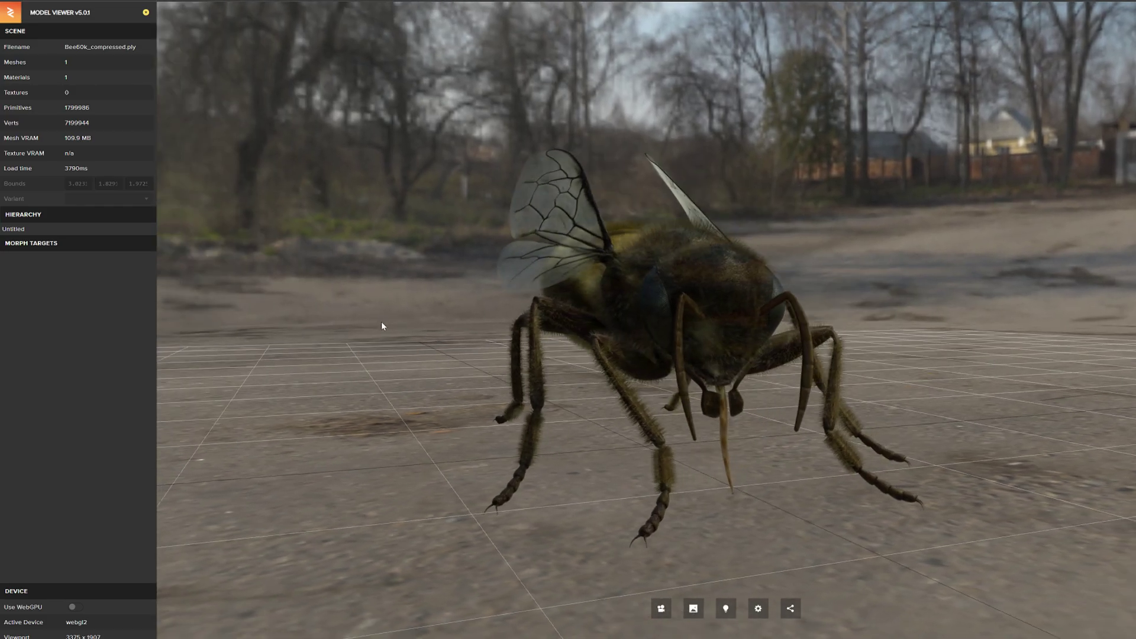
pyautogui.moveTo(381, 325); pyautogui.dragTo(293, 339)
pyautogui.click(759, 610)
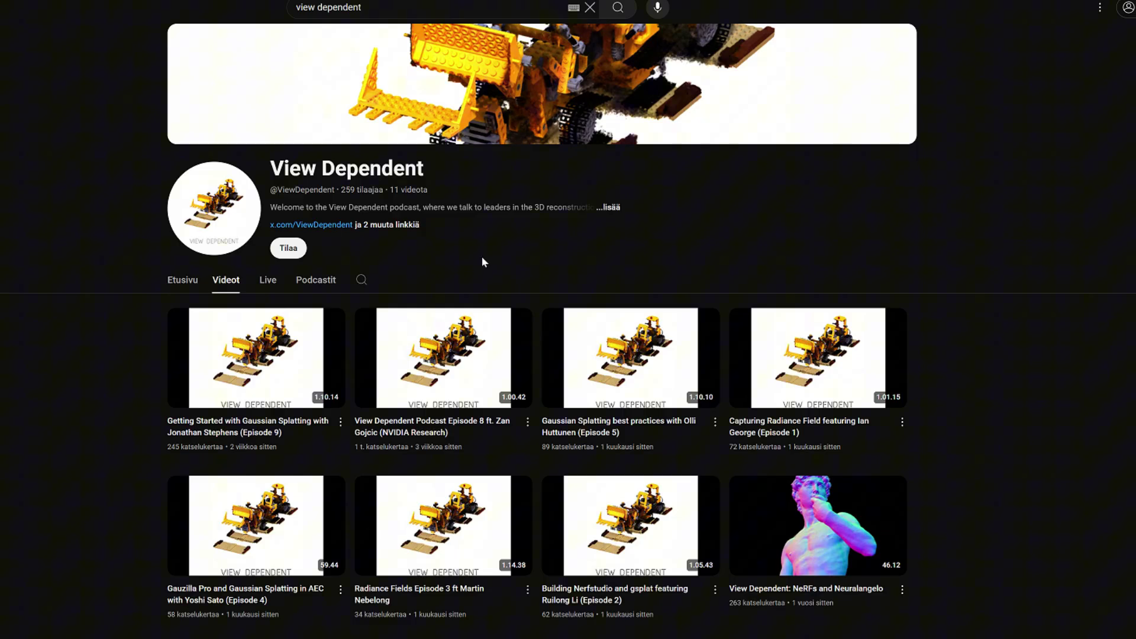
# Step: Open the View Dependent channel's Episode 9, Getting Started with Gaussian Splatting, on YouTube
pyautogui.click(322, 395)
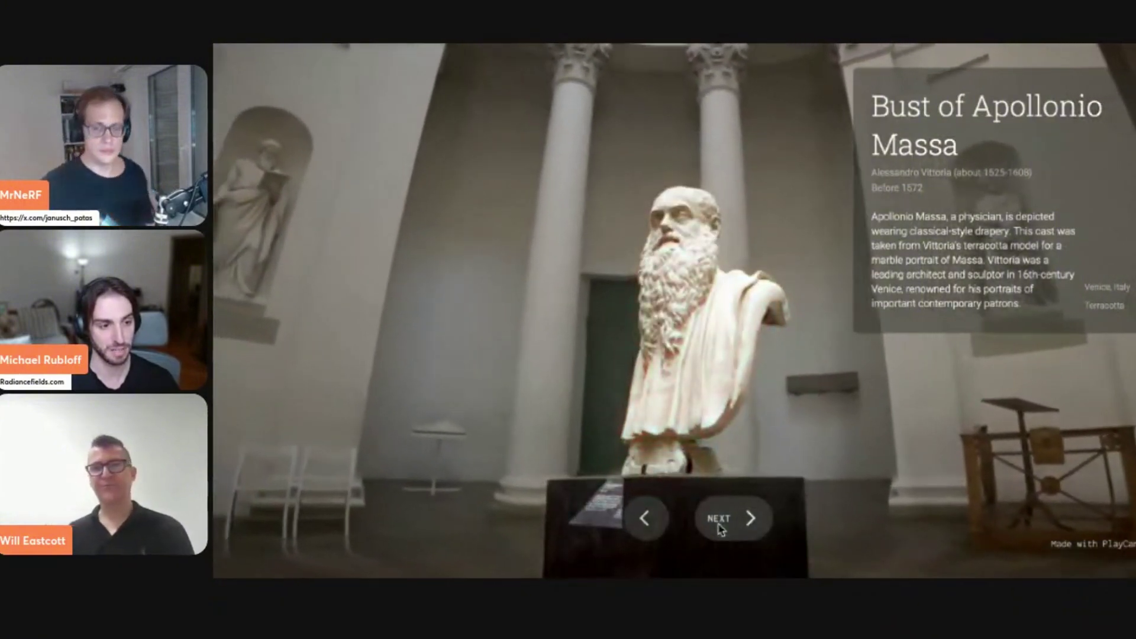
pyautogui.click(719, 526)
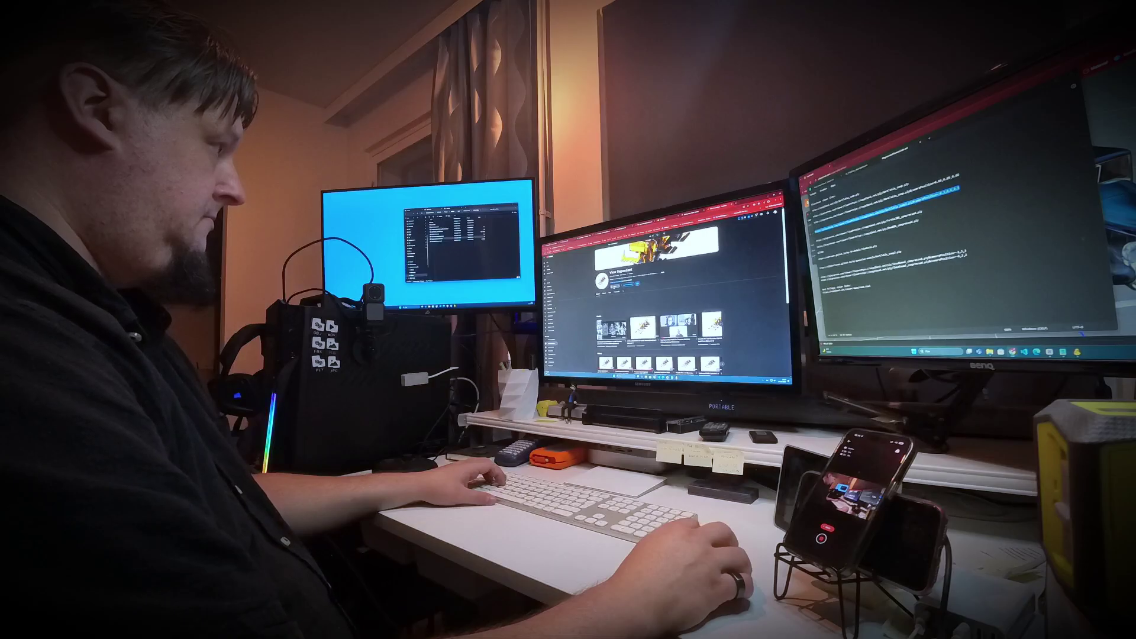
pyautogui.click(679, 326)
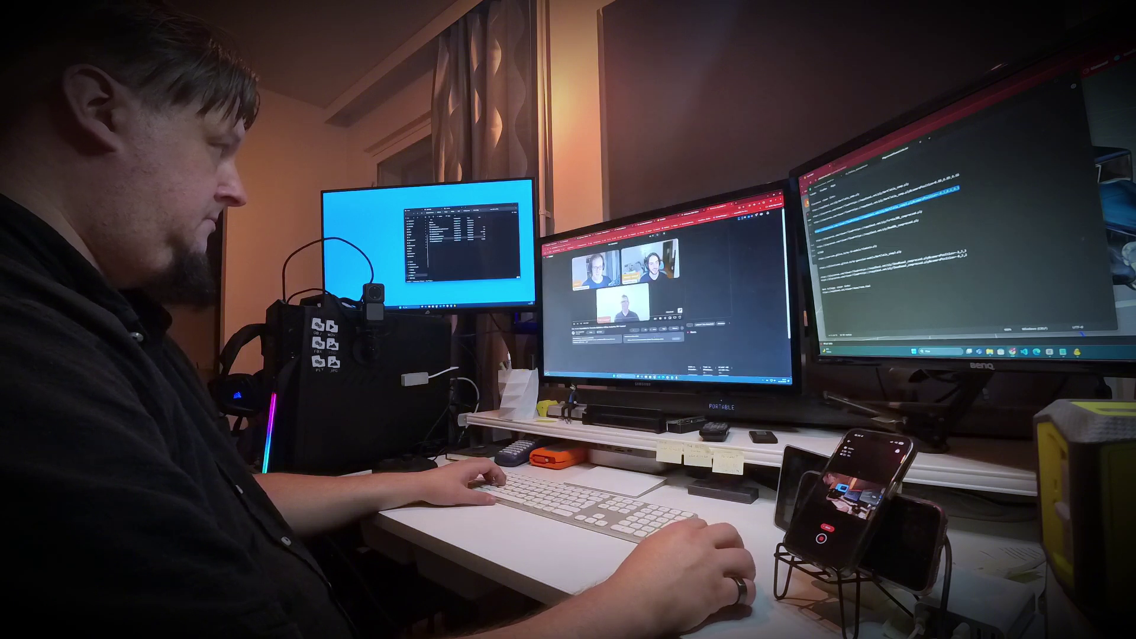
pyautogui.click(680, 318)
pyautogui.press('f')
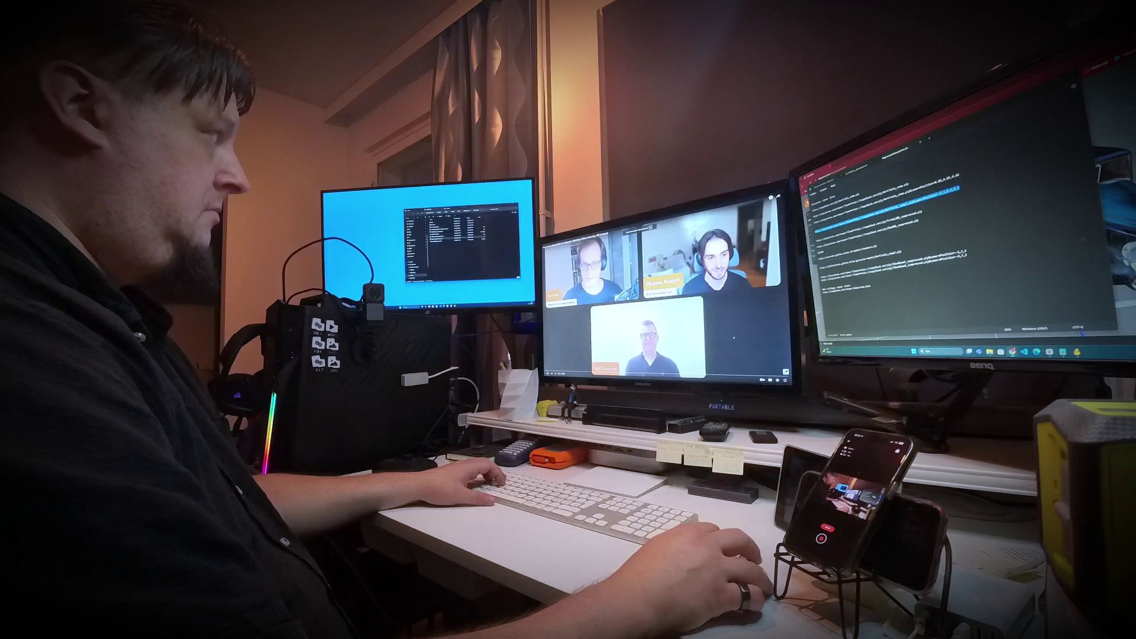